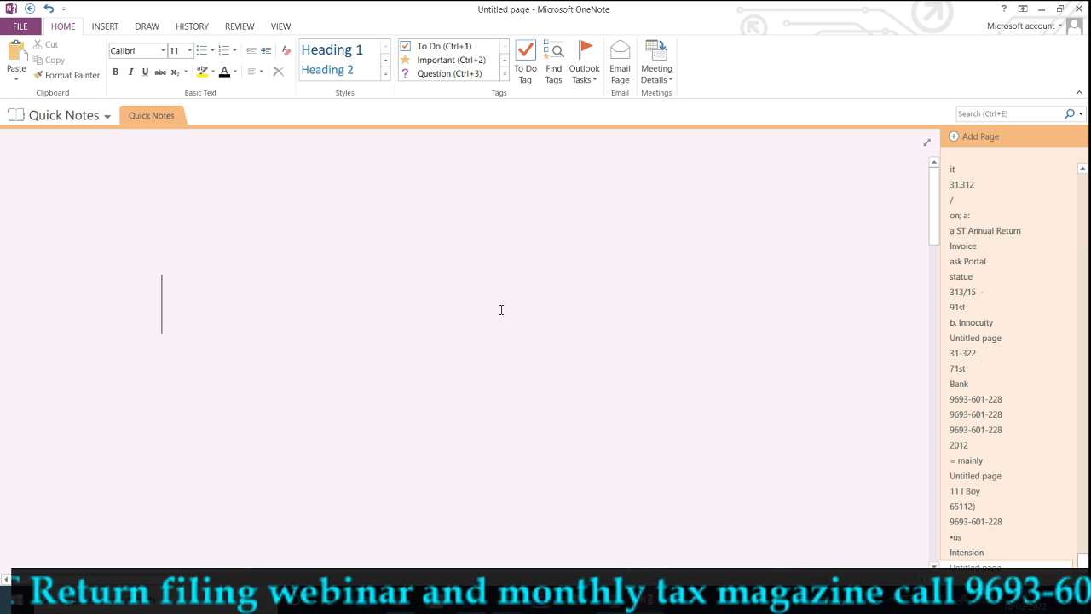
# Handwrite a short ink note reading '17th' and underline it on the blank page
pyautogui.moveTo(216, 292); pyautogui.dragTo(252, 269)
pyautogui.moveTo(252, 259)
pyautogui.mouseDown()
pyautogui.moveTo(254, 289)
pyautogui.moveTo(271, 270)
pyautogui.mouseUp()
pyautogui.moveTo(276, 253); pyautogui.dragTo(300, 263)
pyautogui.moveTo(303, 258); pyautogui.dragTo(311, 251)
pyautogui.moveTo(316, 235)
pyautogui.mouseDown()
pyautogui.moveTo(323, 247)
pyautogui.moveTo(356, 242)
pyautogui.mouseUp()
pyautogui.moveTo(298, 287); pyautogui.dragTo(365, 254)
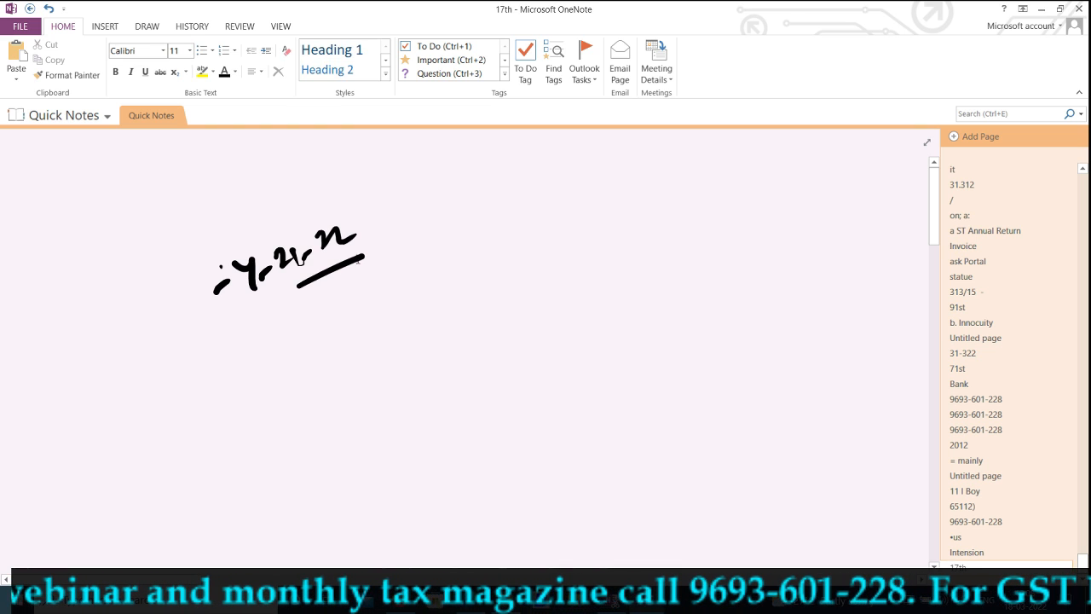
pyautogui.scroll(-5, 492, 366)
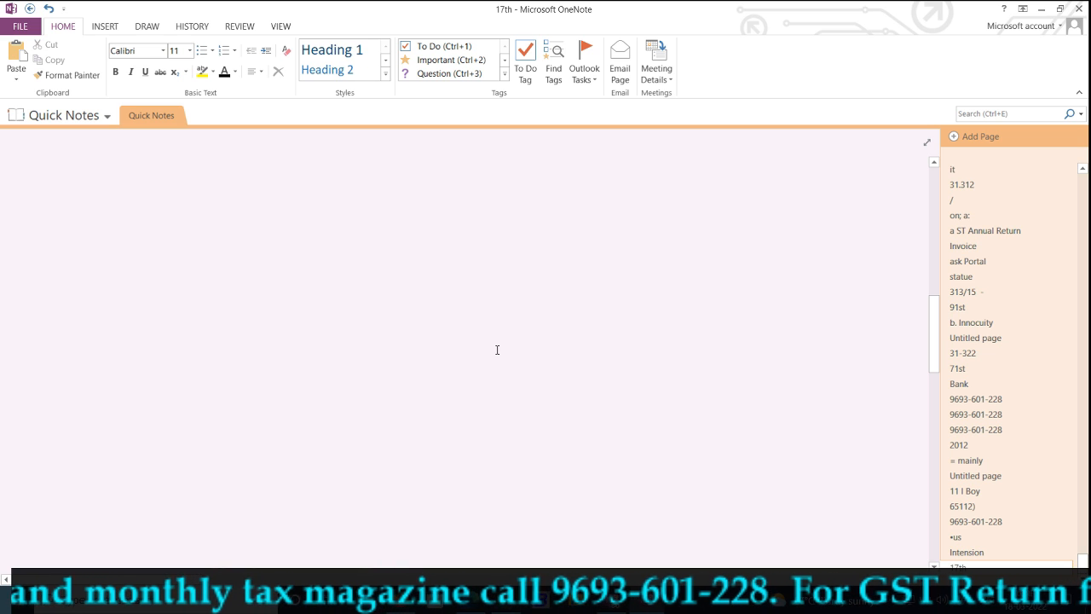
# Write '3B' in ink with a double underline and 'Reconcile' to its right
pyautogui.moveTo(246, 261); pyautogui.dragTo(255, 293)
pyautogui.moveTo(288, 249); pyautogui.dragTo(300, 306)
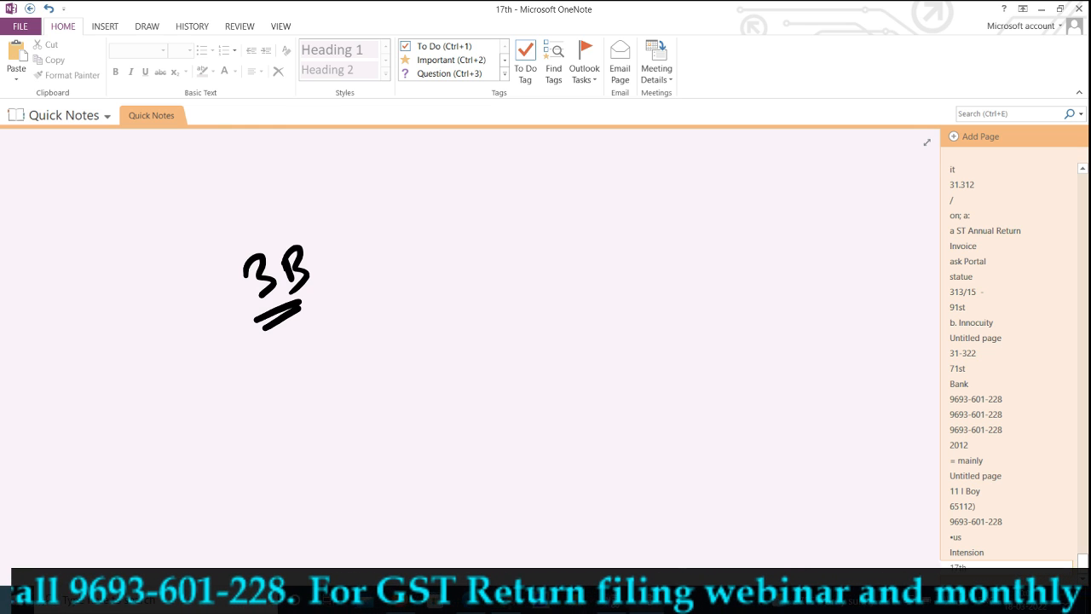
pyautogui.moveTo(509, 314)
pyautogui.mouseDown()
pyautogui.moveTo(525, 334)
pyautogui.moveTo(646, 300)
pyautogui.moveTo(668, 271)
pyautogui.moveTo(675, 322)
pyautogui.mouseUp()
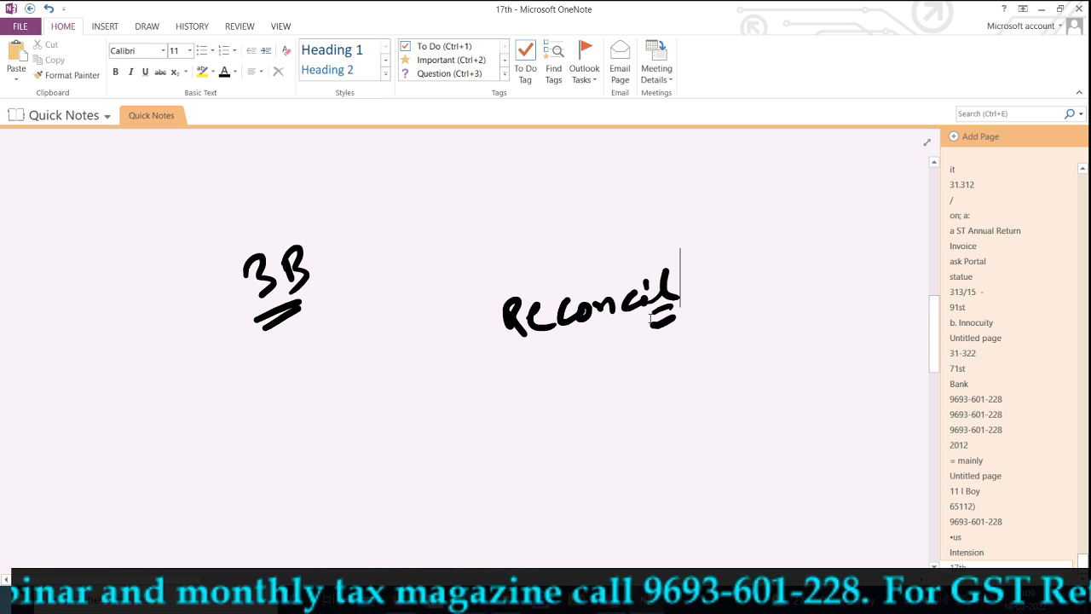
pyautogui.scroll(-5, 650, 320)
pyautogui.scroll(-5, 650, 319)
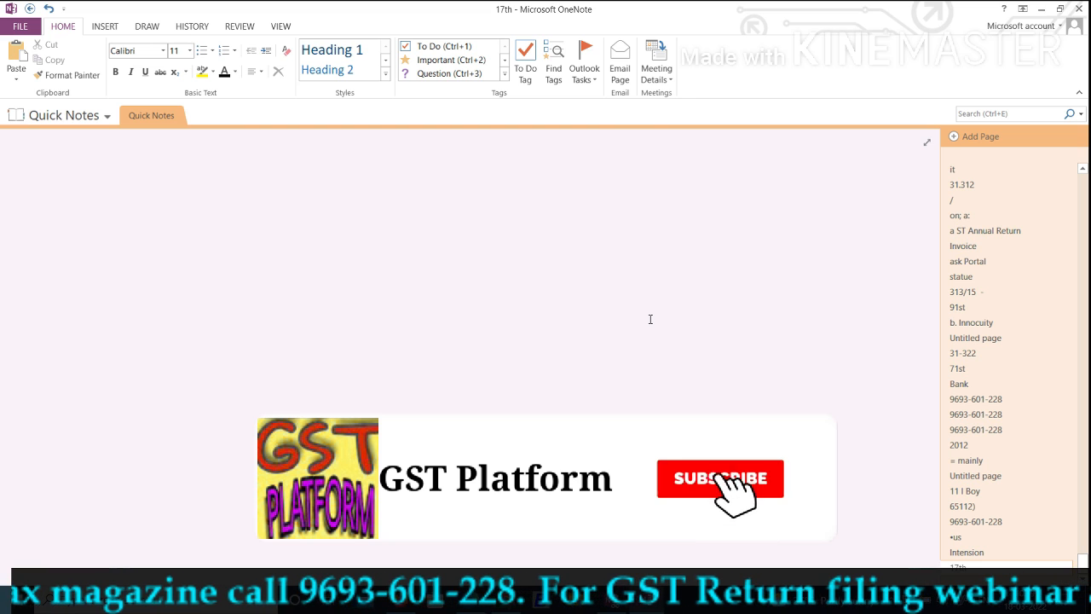
# Handwrite 'M-22' and underline it on the notes page
pyautogui.moveTo(328, 362)
pyautogui.mouseDown()
pyautogui.moveTo(326, 381)
pyautogui.moveTo(354, 375)
pyautogui.mouseUp()
pyautogui.moveTo(358, 365); pyautogui.dragTo(427, 346)
pyautogui.moveTo(356, 406); pyautogui.dragTo(431, 366)
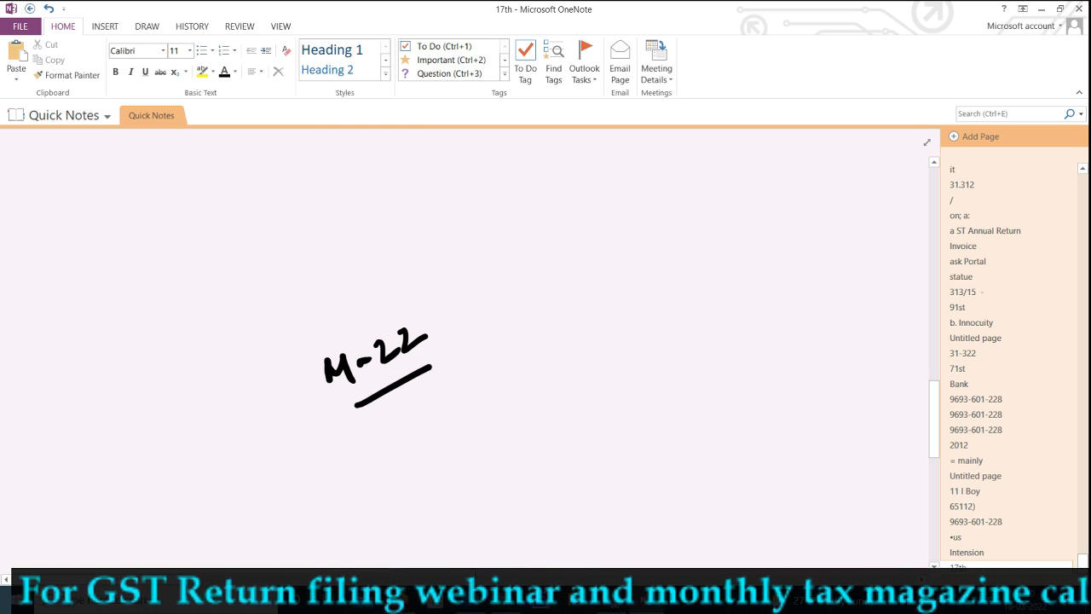
# Zoom in on the GST dashboard in Chrome, then return to OneNote
pyautogui.click(509, 610)
pyautogui.scroll(2, 596, 411)
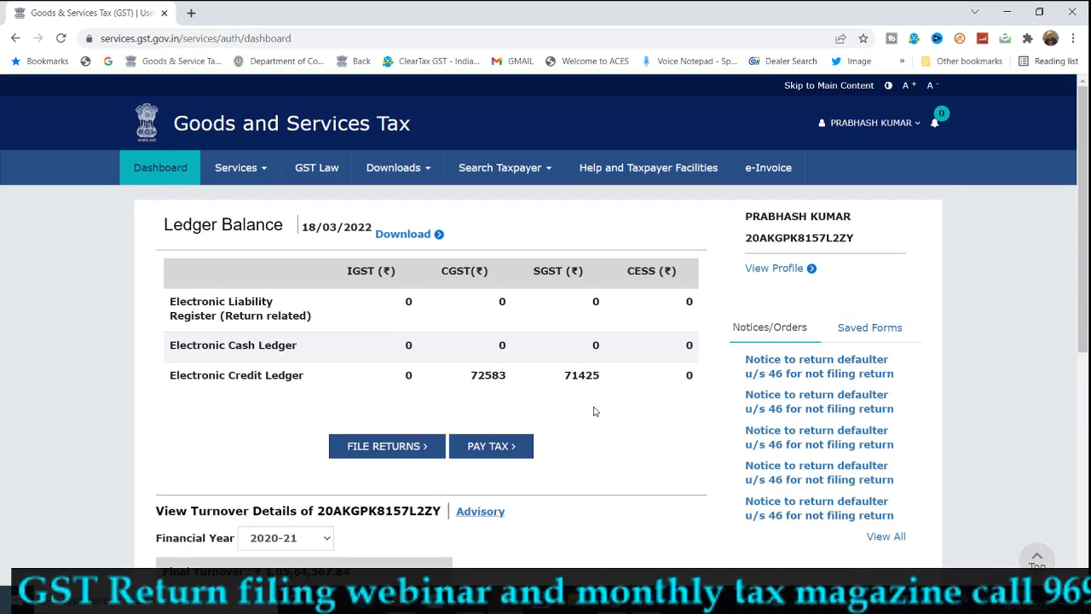
pyautogui.hotkey('ctrl', '+')
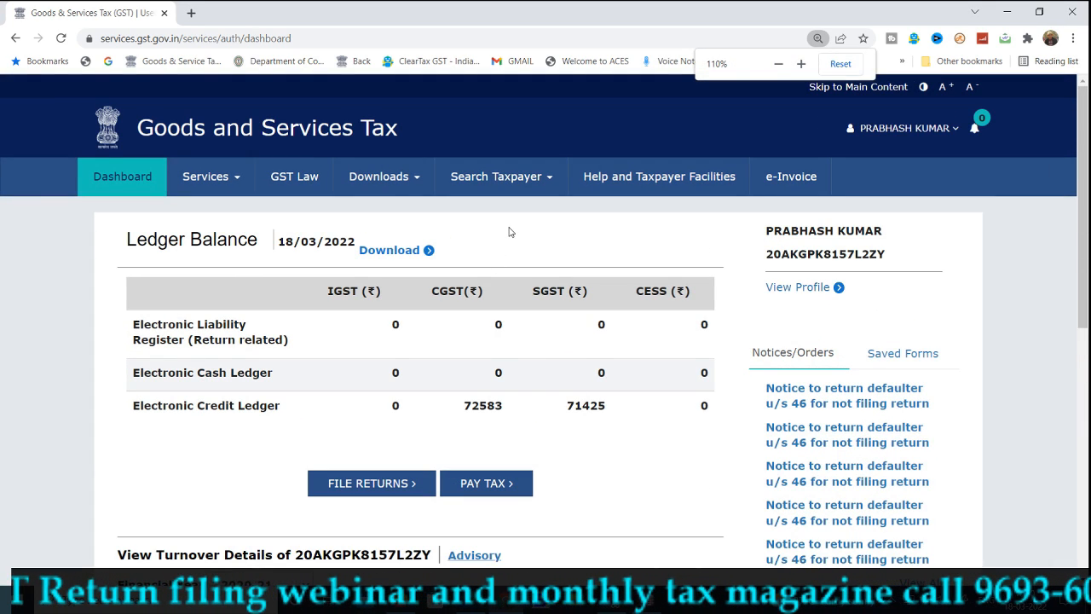
pyautogui.hotkey('alt', 'Tab')
pyautogui.scroll(-3, 670, 299)
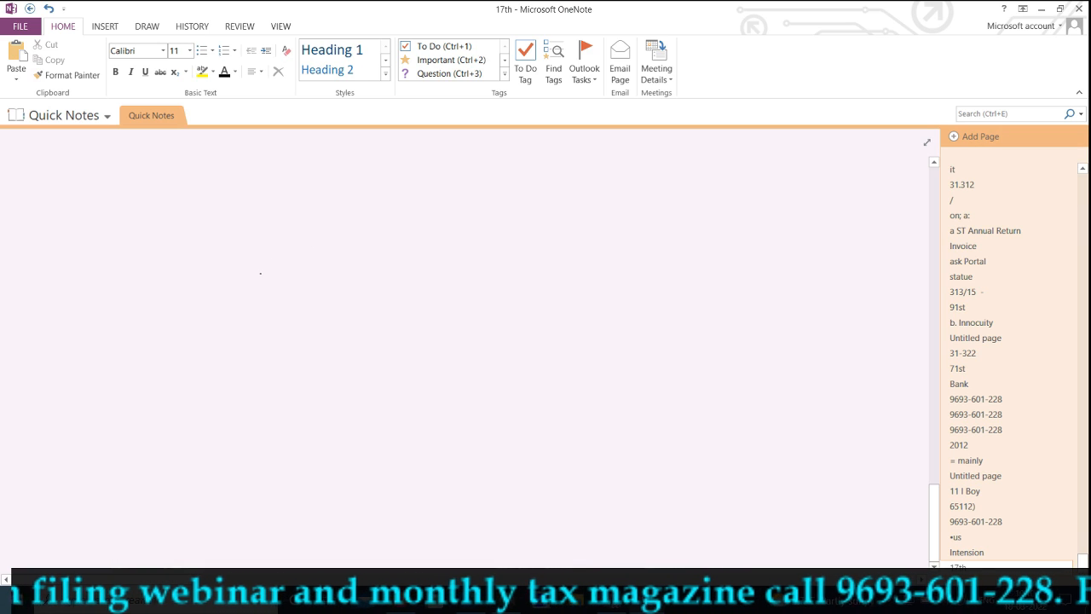
# Handwrite a contact phone number and the underlined date 01.04.22 below it
pyautogui.moveTo(271, 281)
pyautogui.mouseDown()
pyautogui.moveTo(294, 260)
pyautogui.moveTo(341, 250)
pyautogui.moveTo(463, 251)
pyautogui.moveTo(486, 266)
pyautogui.moveTo(599, 230)
pyautogui.moveTo(578, 245)
pyautogui.mouseUp()
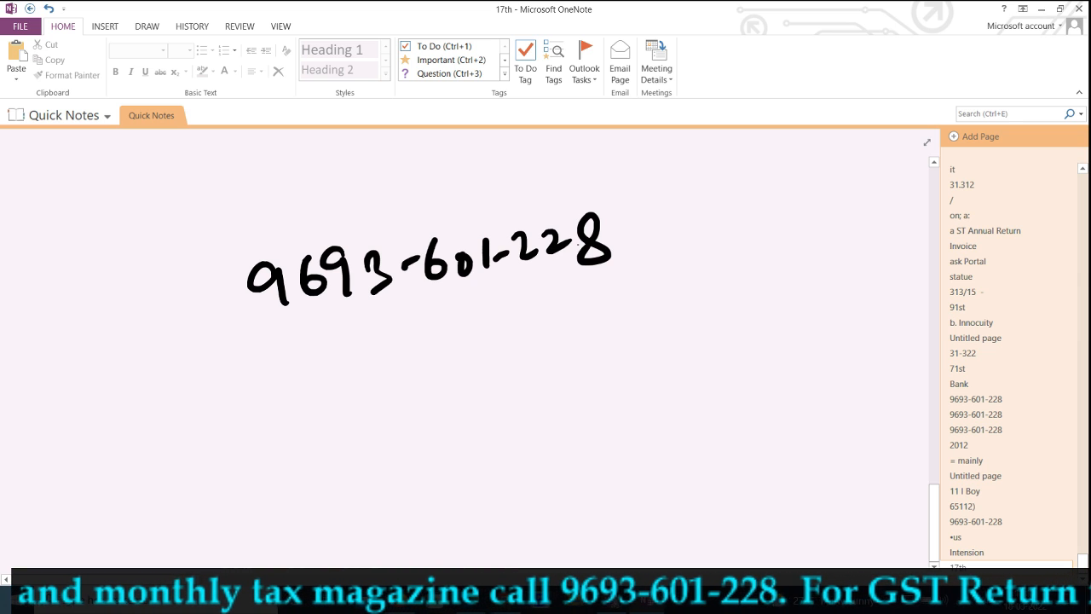
pyautogui.moveTo(424, 428); pyautogui.dragTo(609, 386)
pyautogui.moveTo(528, 456); pyautogui.dragTo(598, 418)
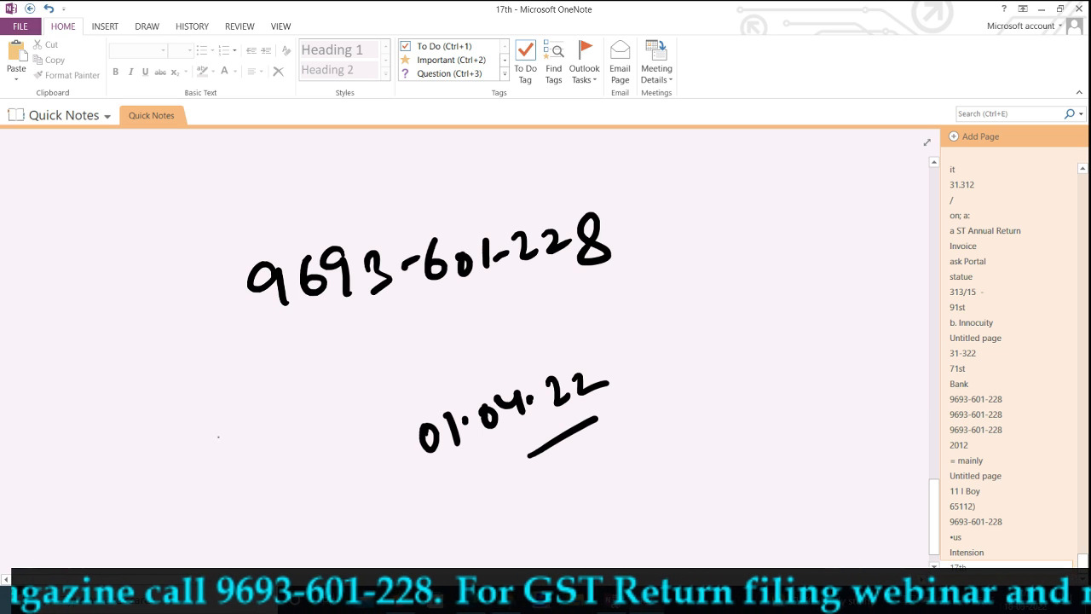
# Write an underlined 'magazine' at left and underlined '3rd 3.22' above the date
pyautogui.moveTo(209, 442)
pyautogui.mouseDown()
pyautogui.moveTo(271, 433)
pyautogui.moveTo(293, 450)
pyautogui.moveTo(331, 426)
pyautogui.moveTo(363, 380)
pyautogui.mouseUp()
pyautogui.moveTo(365, 414); pyautogui.dragTo(325, 450)
pyautogui.moveTo(435, 353)
pyautogui.mouseDown()
pyautogui.moveTo(448, 372)
pyautogui.moveTo(475, 350)
pyautogui.mouseUp()
pyautogui.moveTo(490, 334); pyautogui.dragTo(497, 358)
pyautogui.click(513, 340)
pyautogui.moveTo(524, 327)
pyautogui.mouseDown()
pyautogui.moveTo(537, 342)
pyautogui.moveTo(576, 324)
pyautogui.moveTo(511, 379)
pyautogui.mouseUp()
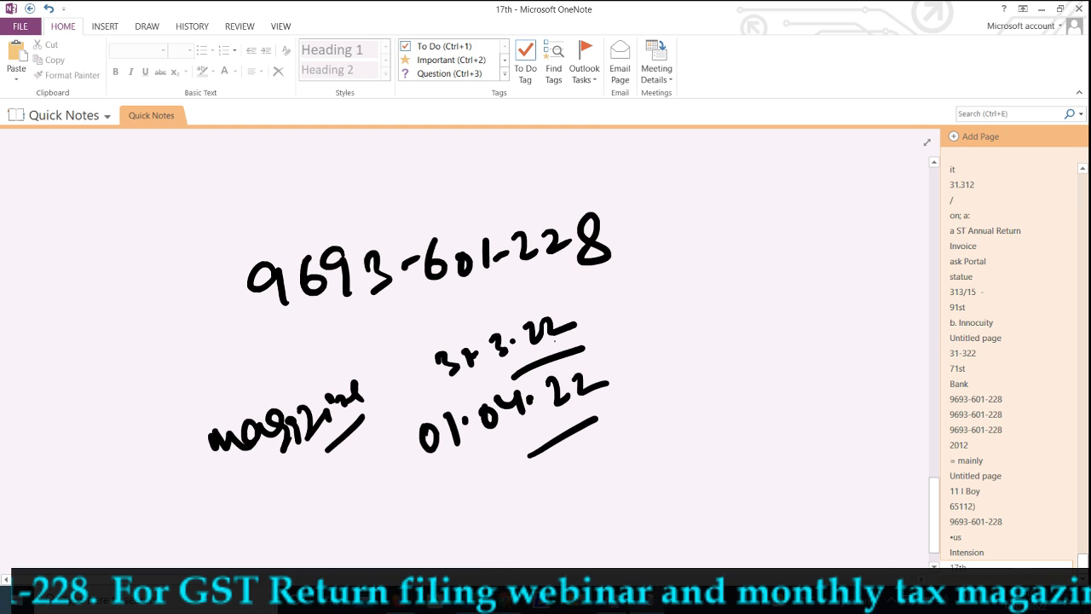
pyautogui.click(502, 418)
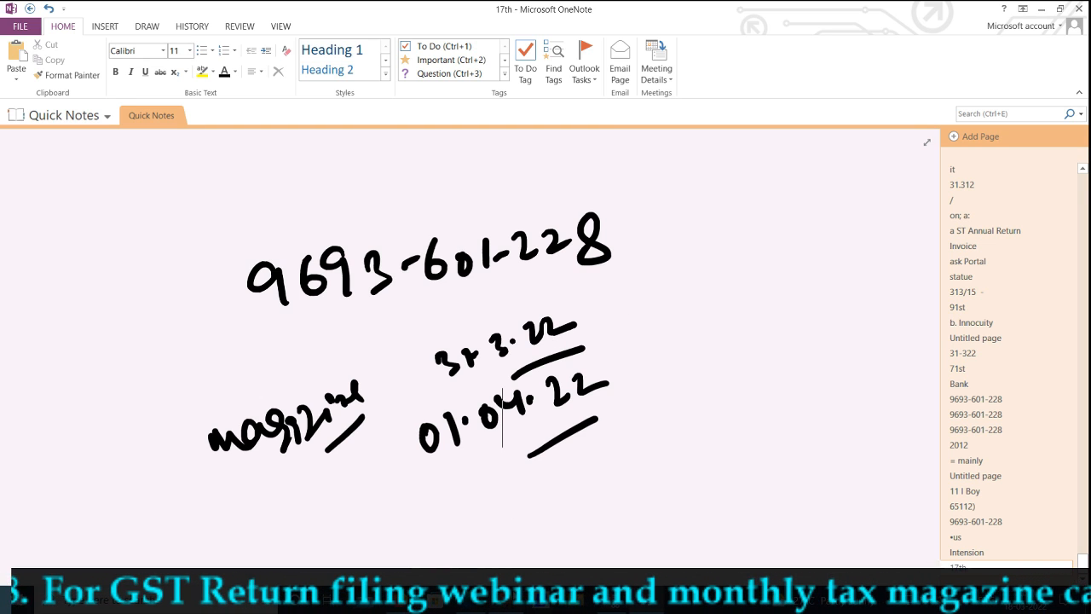
pyautogui.moveTo(505, 598)
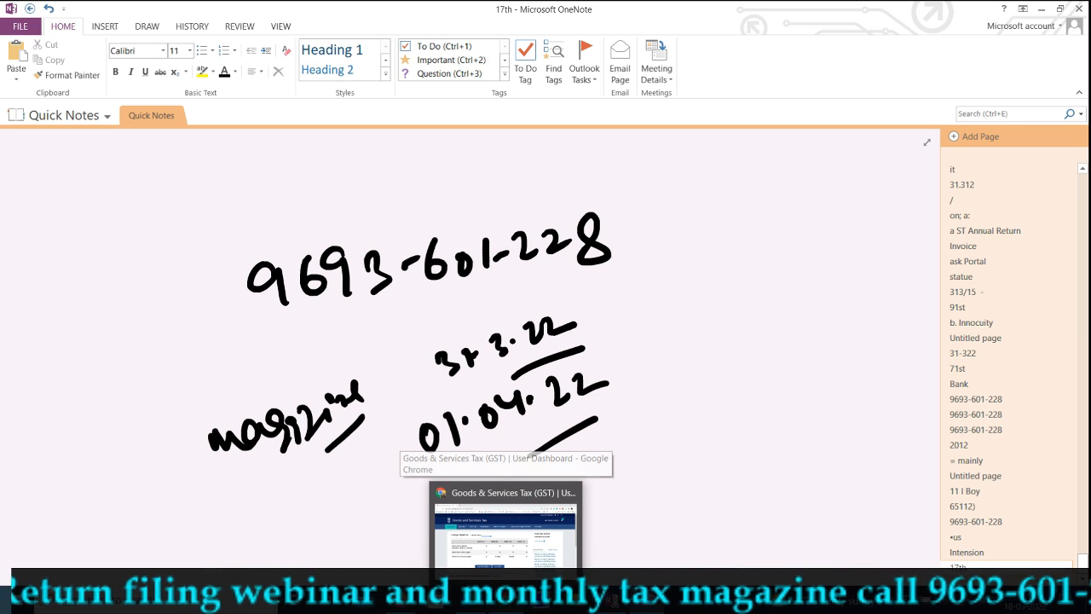
# In the GST dashboard, go to Services > User Services > Communication Between Taxpayers
pyautogui.click(505, 598)
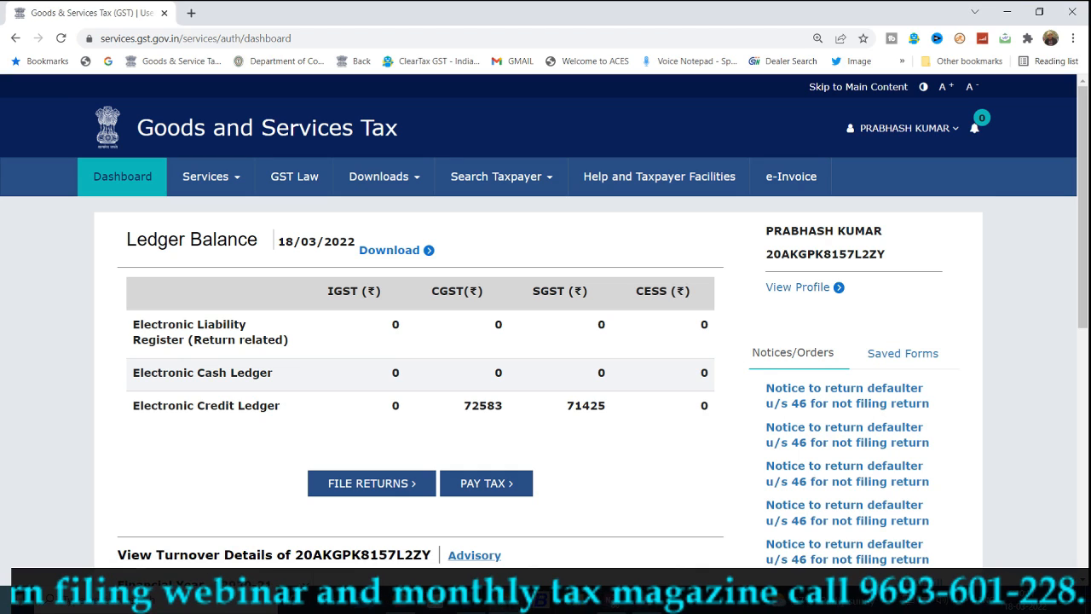
pyautogui.scroll(3, 548, 276)
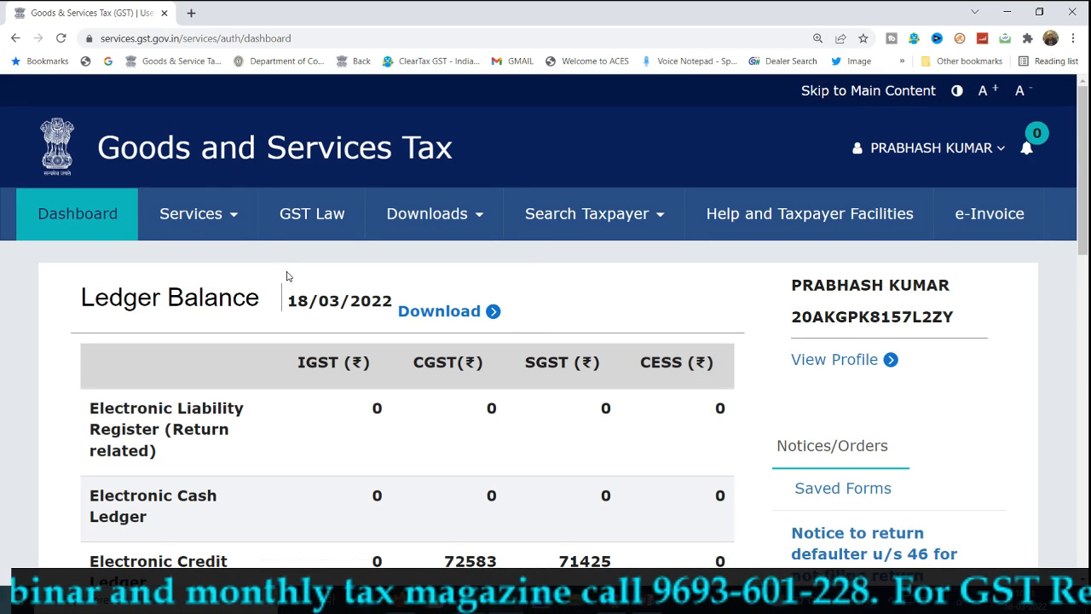
pyautogui.click(232, 219)
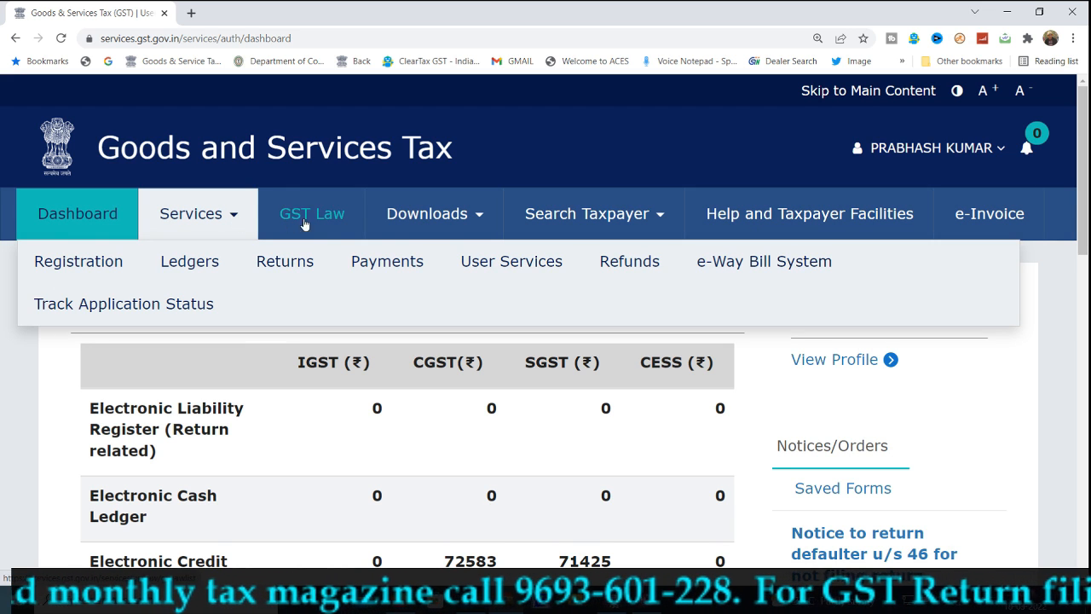
pyautogui.moveTo(507, 259)
pyautogui.scroll(-1, 478, 356)
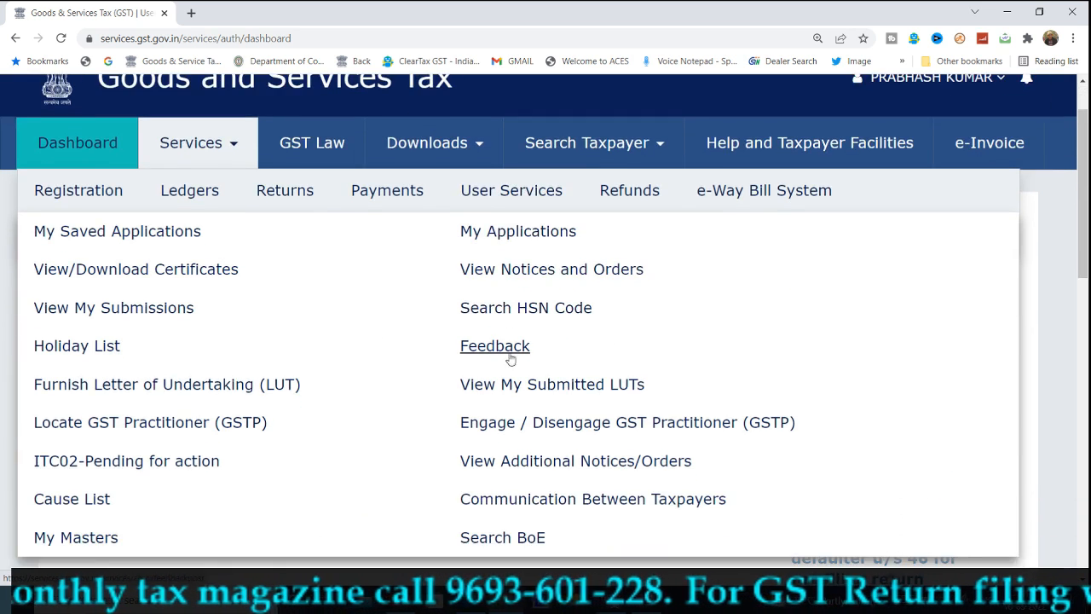
pyautogui.click(525, 500)
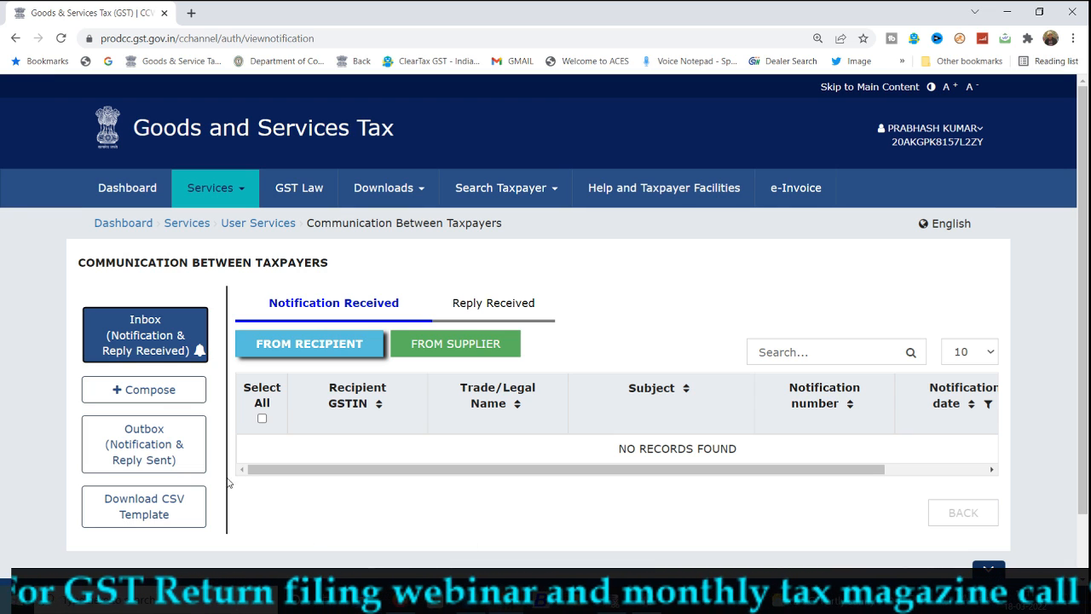
# Compose a new notification addressed to a Supplier and enter the supplier's GSTIN
pyautogui.click(161, 389)
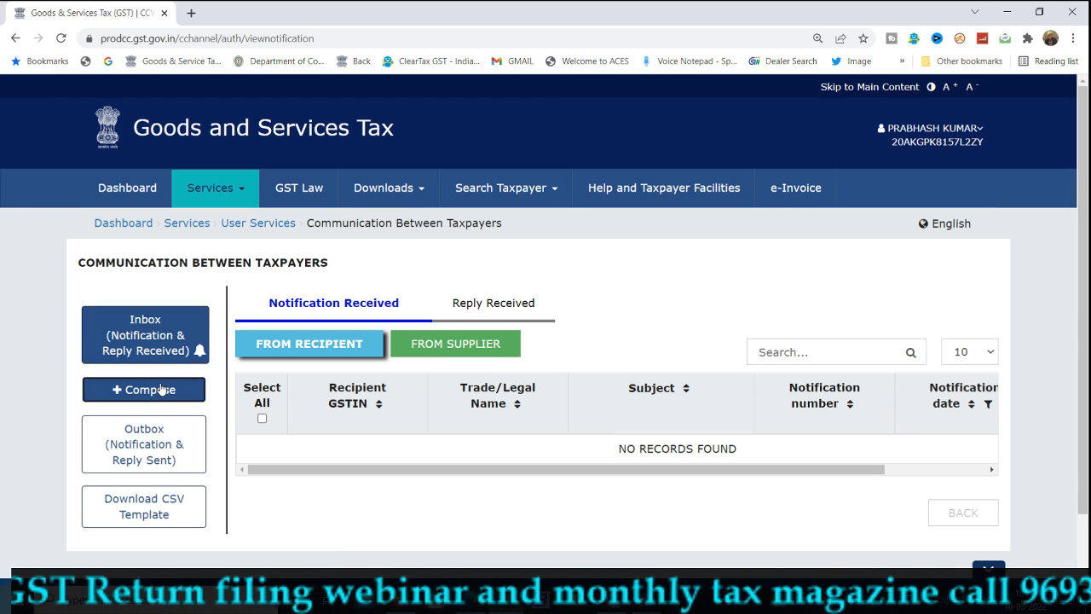
pyautogui.scroll(-2, 256, 332)
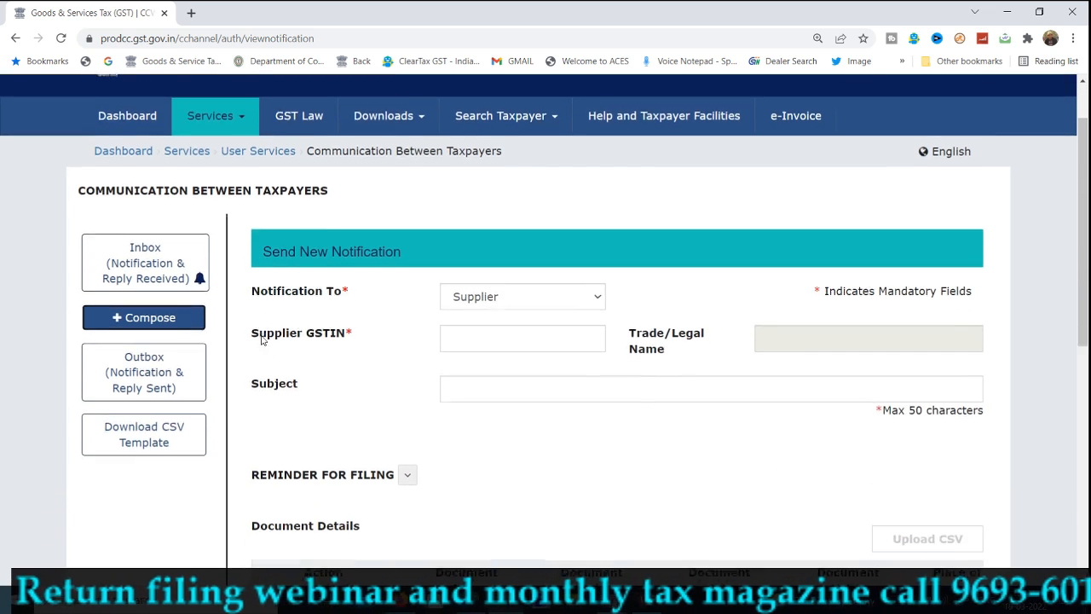
pyautogui.click(494, 230)
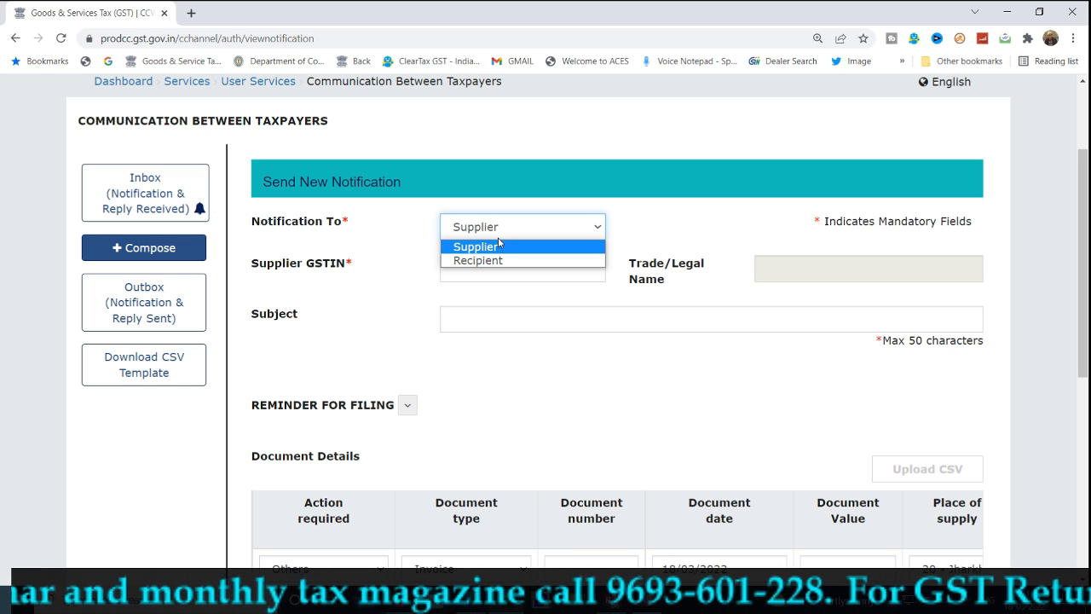
pyautogui.click(499, 246)
pyautogui.click(560, 278)
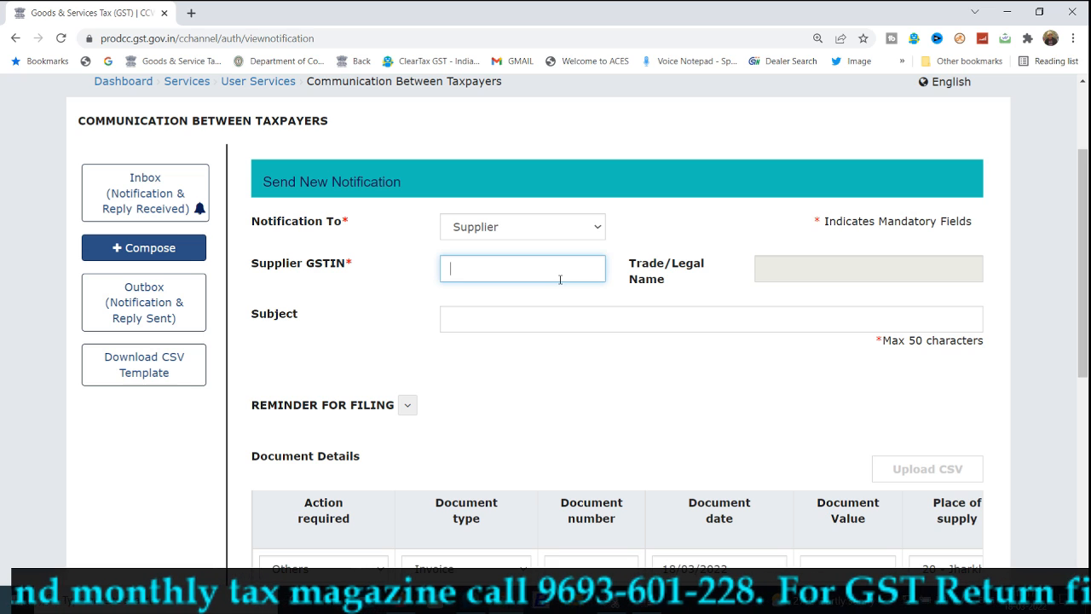
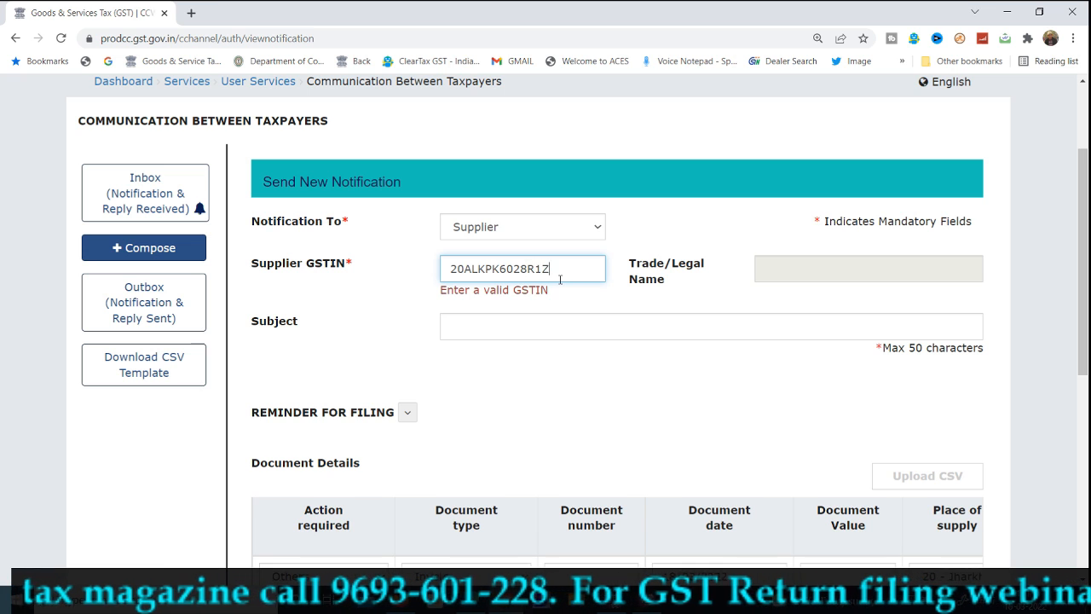
# Enter the subject 'NOT UPLOADED INVOICES'
pyautogui.press('Tab')
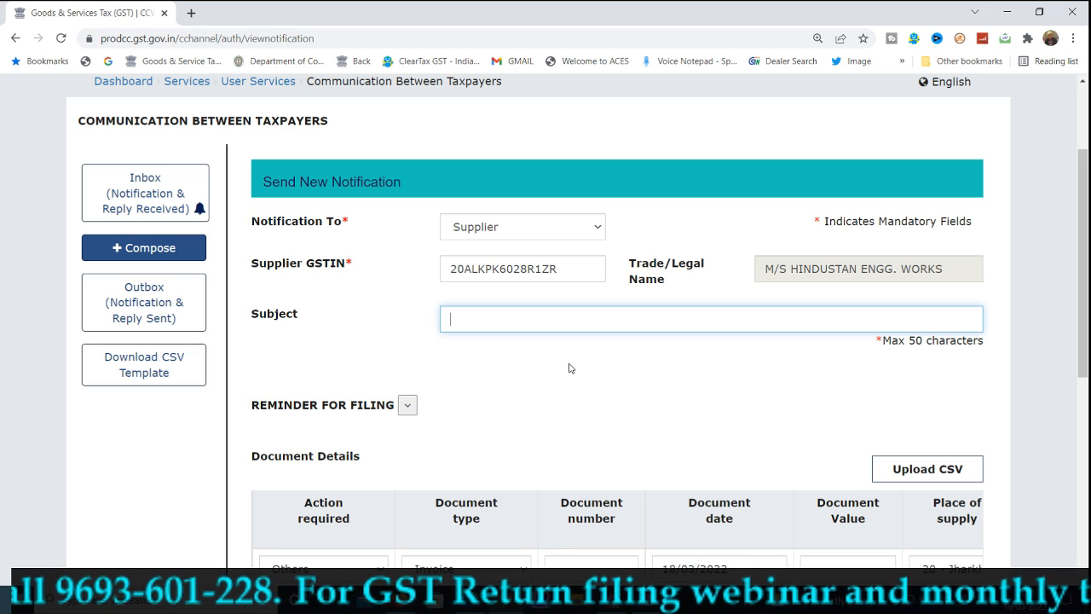
pyautogui.write('NOT UPD')
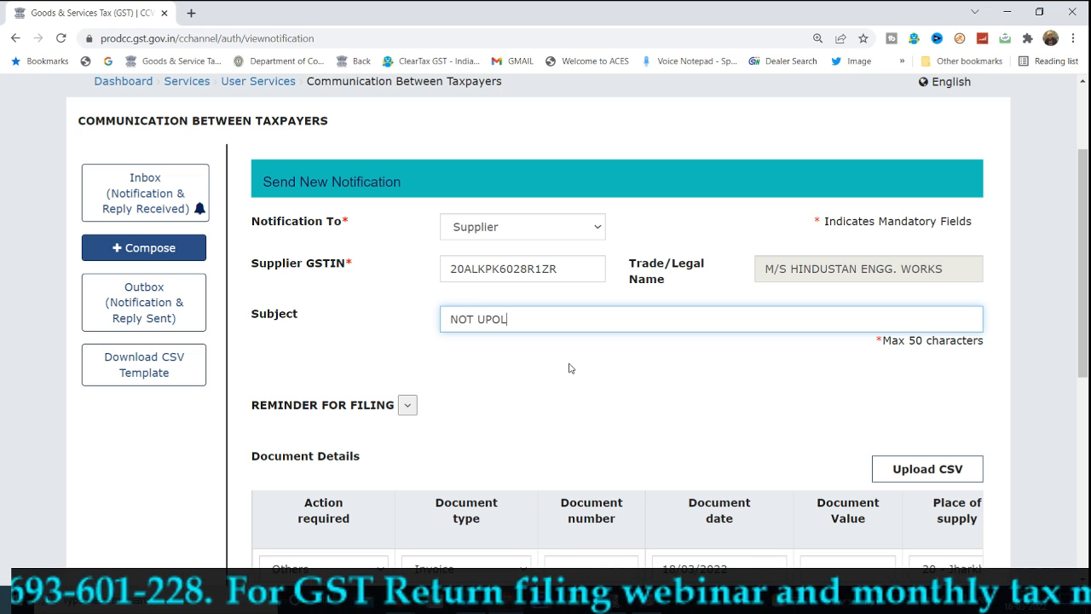
pyautogui.press('BackSpace')
pyautogui.write('LOAD')
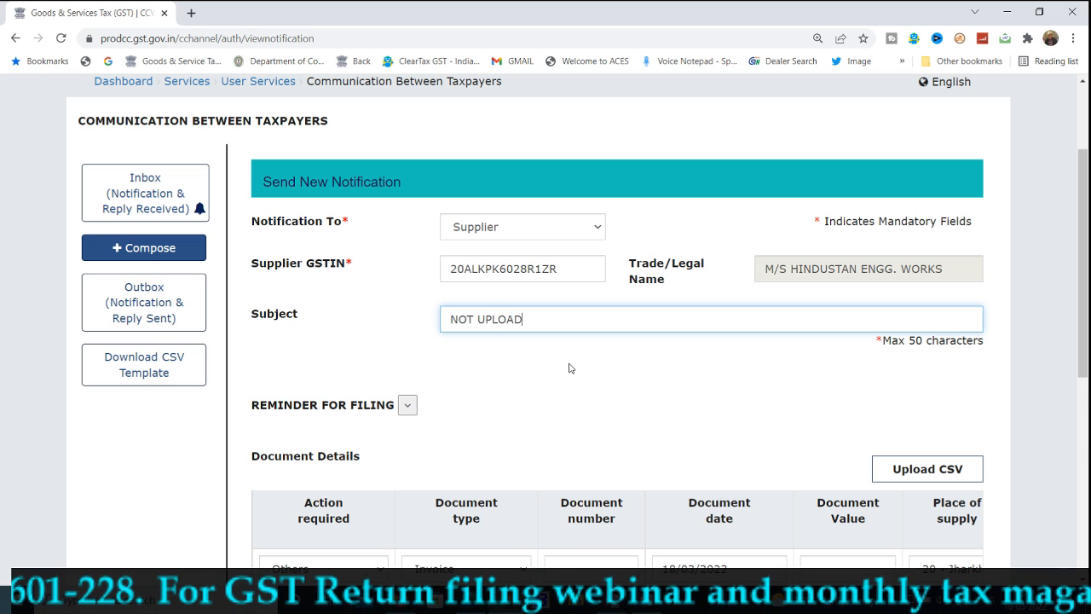
pyautogui.write('ED INVOICES')
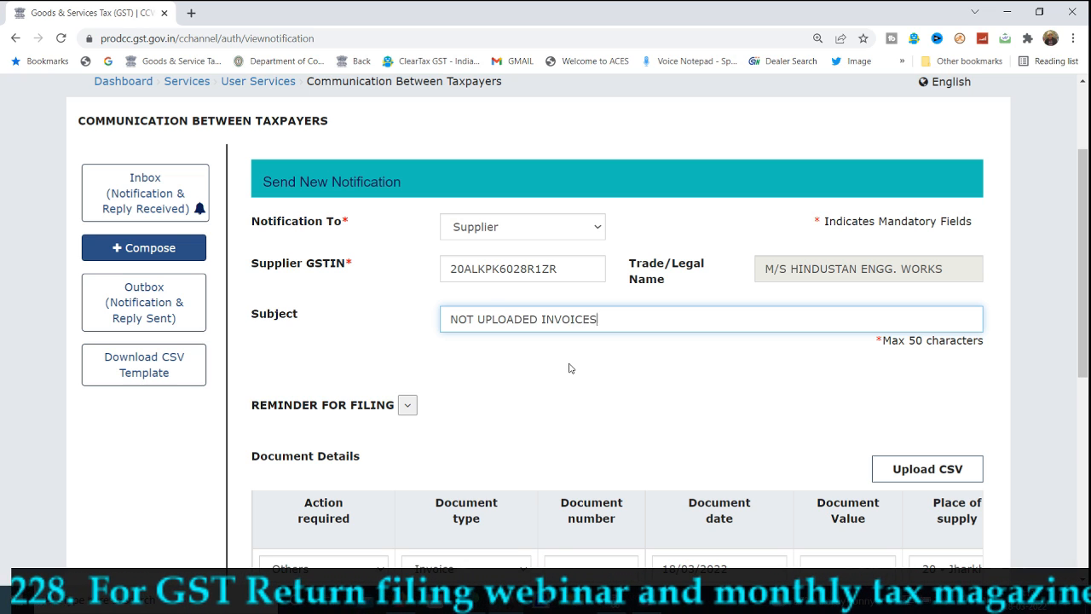
pyautogui.click(570, 368)
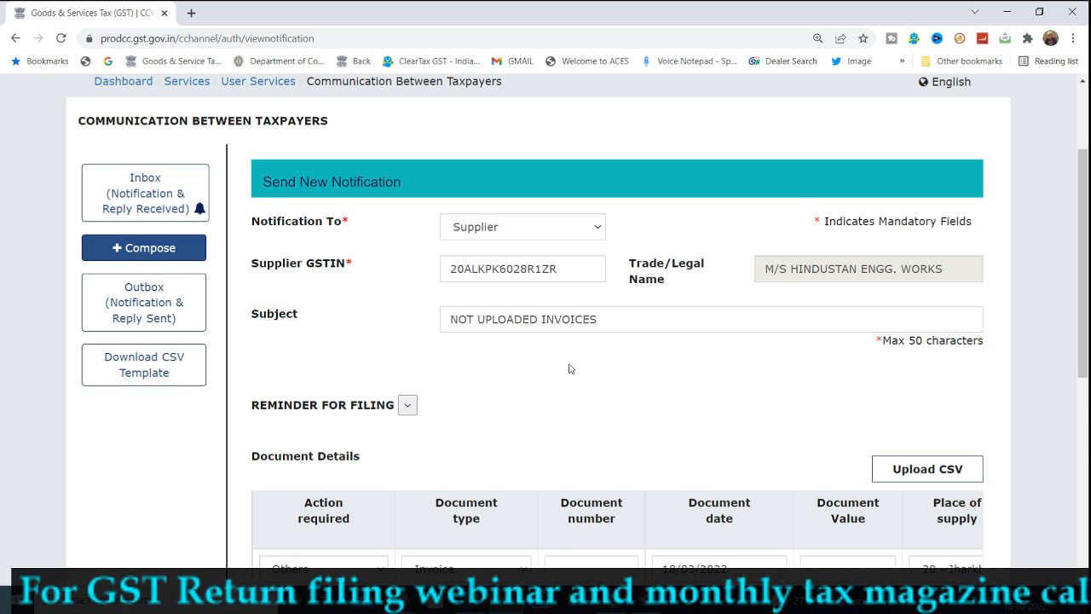
# Set the filing reminder to financial year 2021-22, return period August, form GSTR-1
pyautogui.scroll(-1, 570, 369)
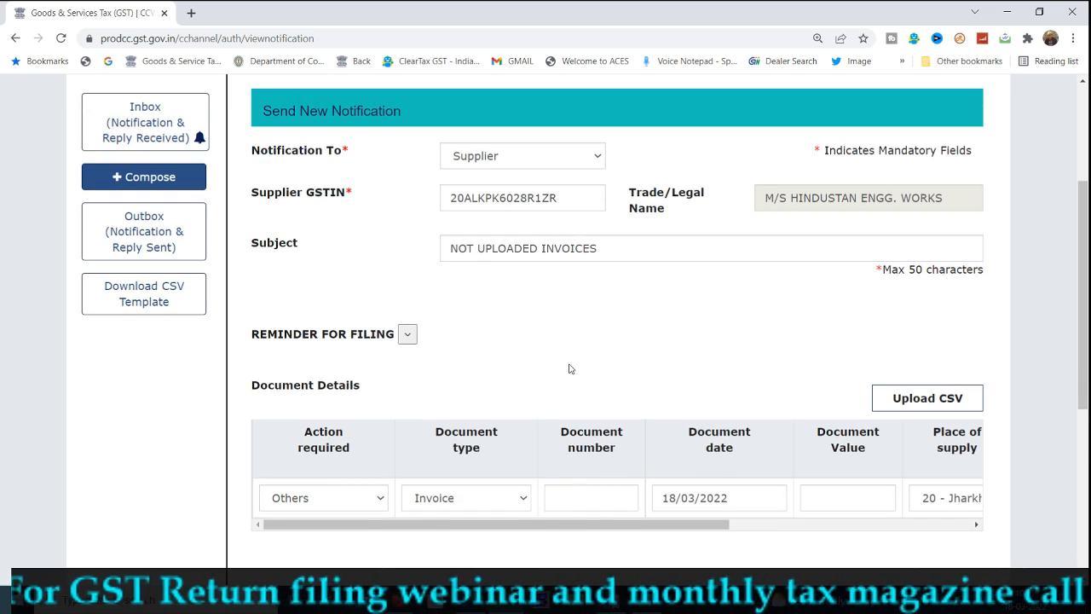
pyautogui.click(408, 335)
pyautogui.scroll(-2, 667, 324)
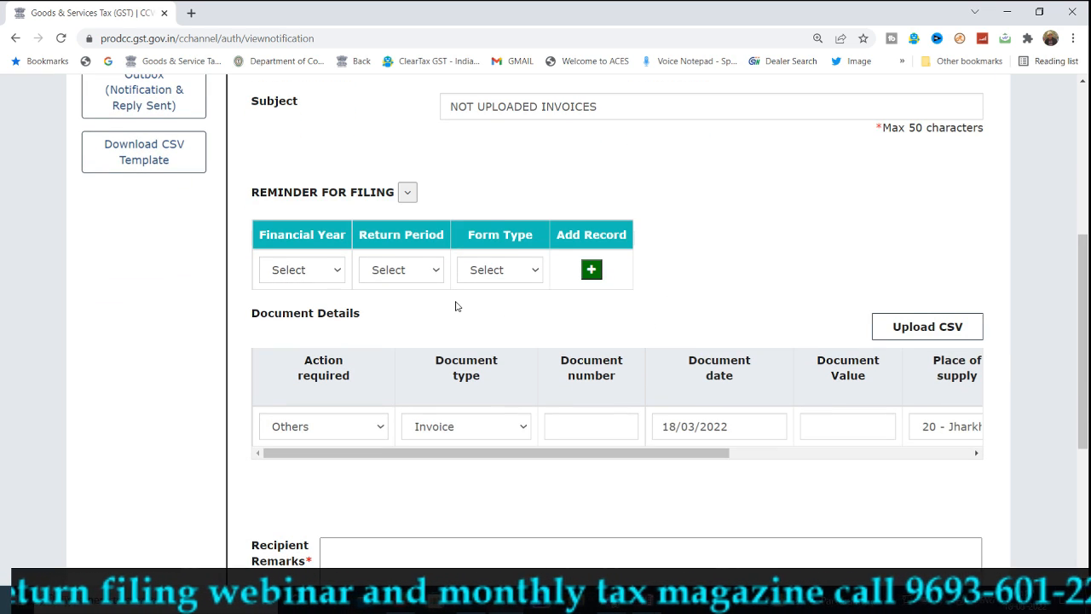
pyautogui.click(328, 271)
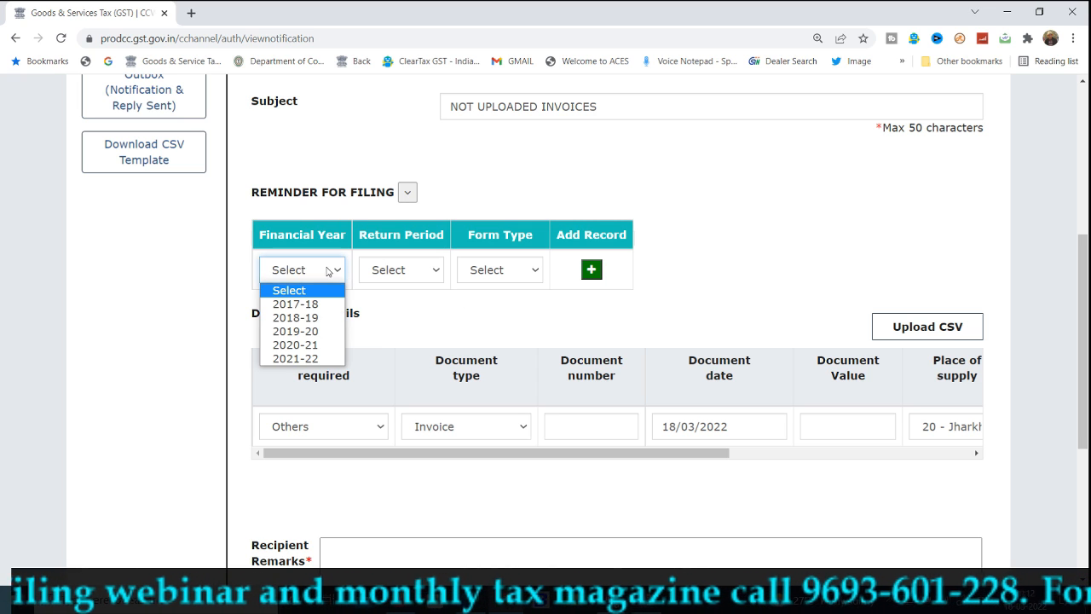
pyautogui.click(316, 359)
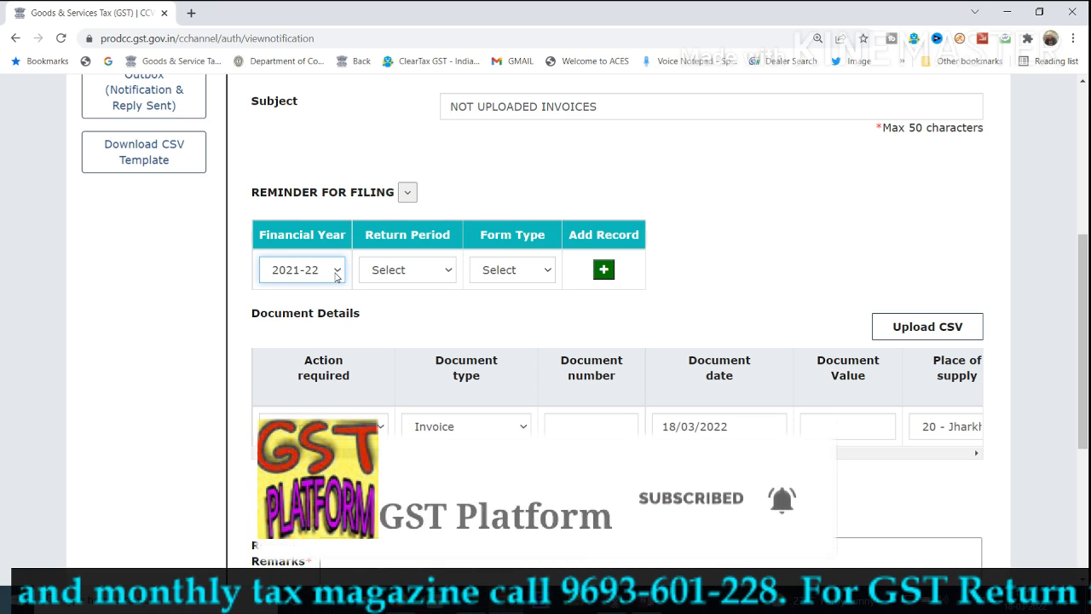
pyautogui.click(396, 269)
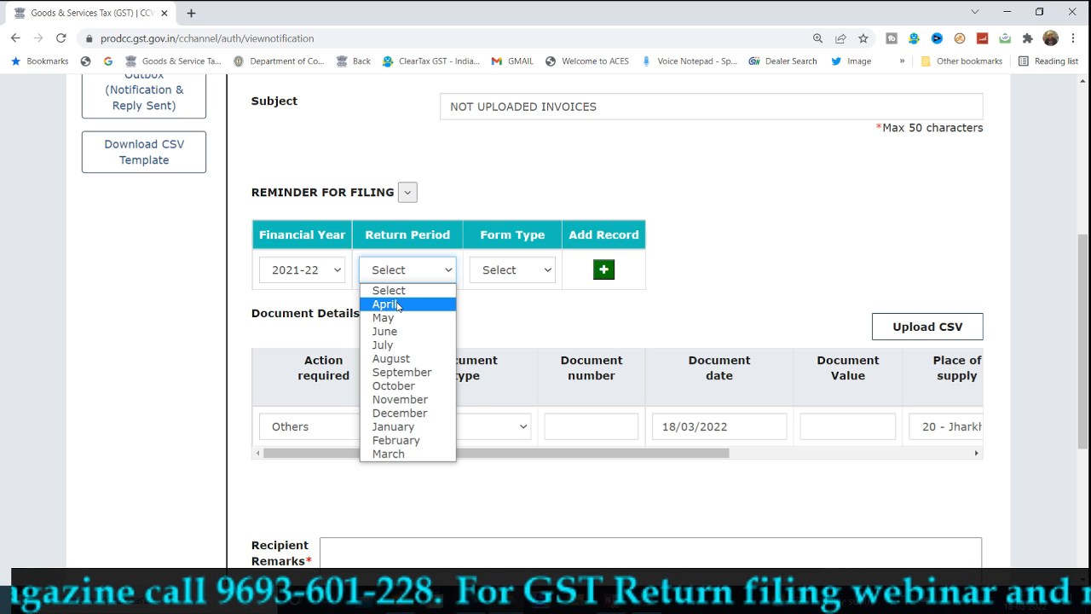
pyautogui.click(390, 358)
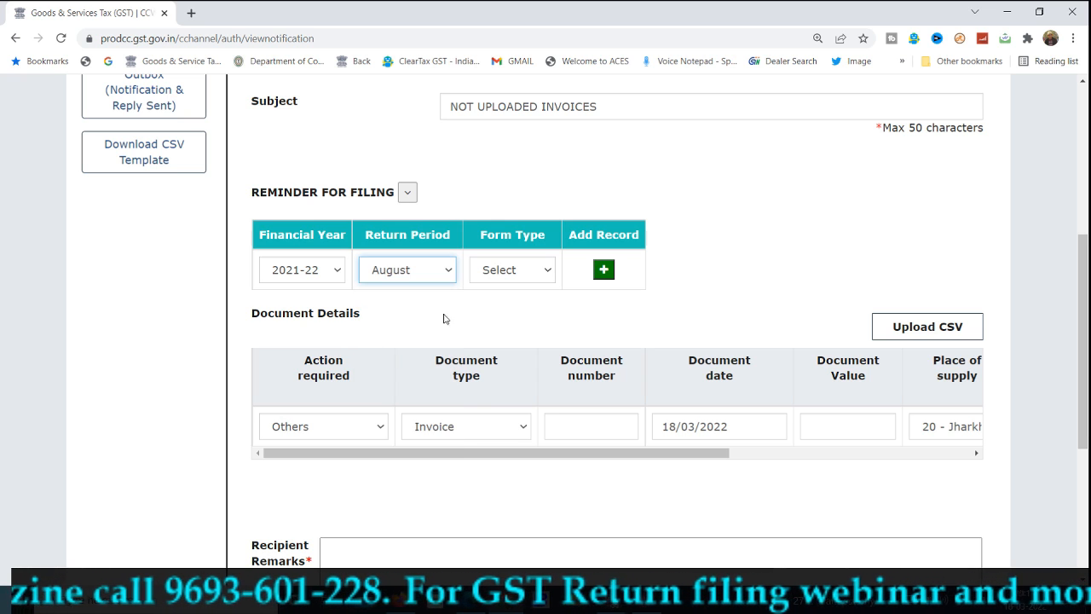
pyautogui.click(511, 271)
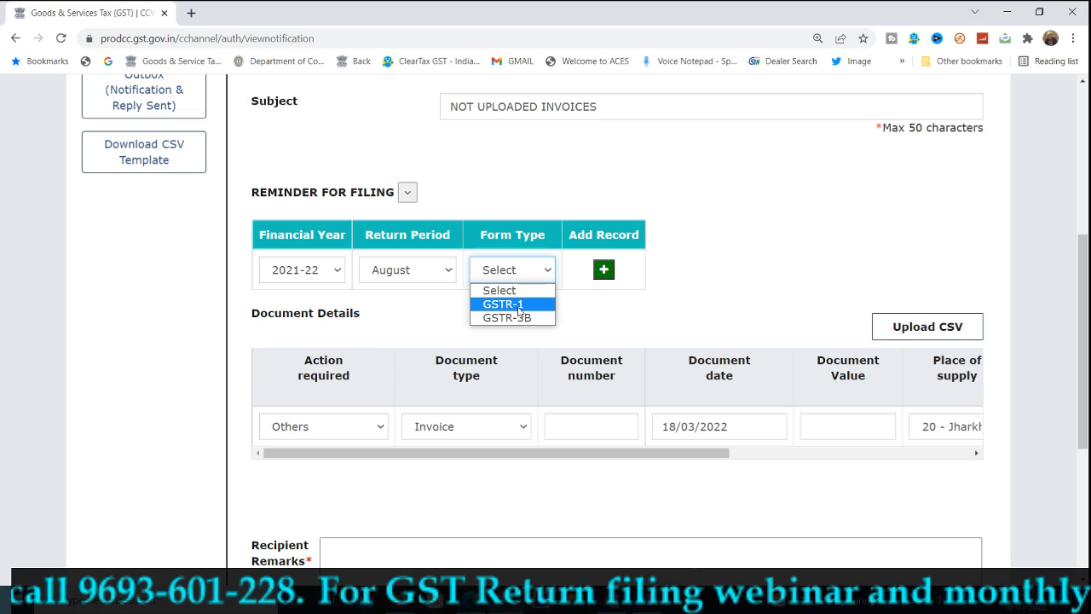
pyautogui.click(519, 307)
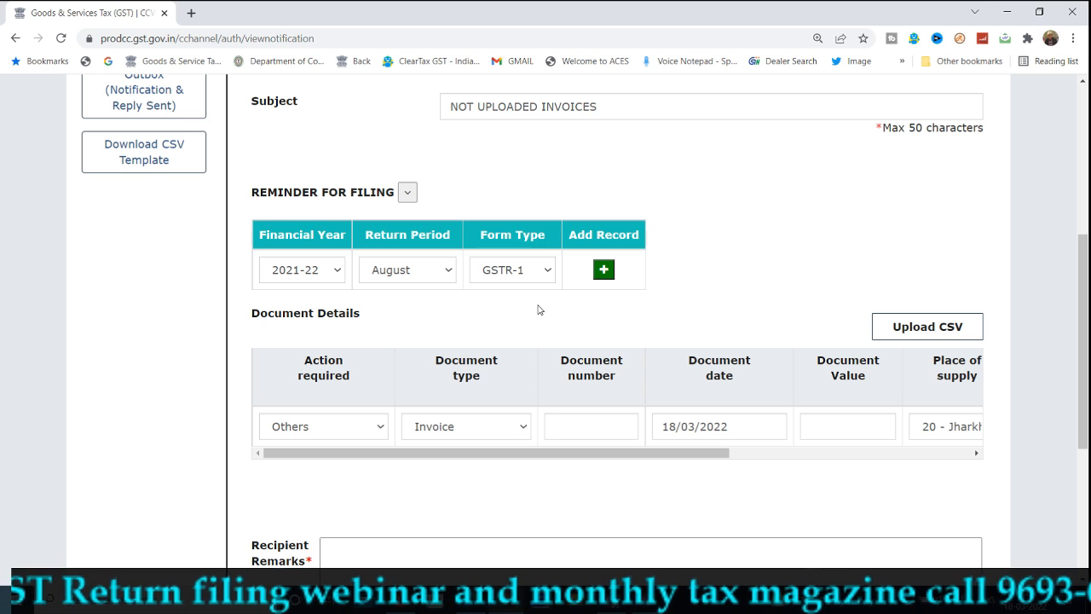
# Set the required action to File Missing Document and the document type to Invoice
pyautogui.scroll(-2, 538, 310)
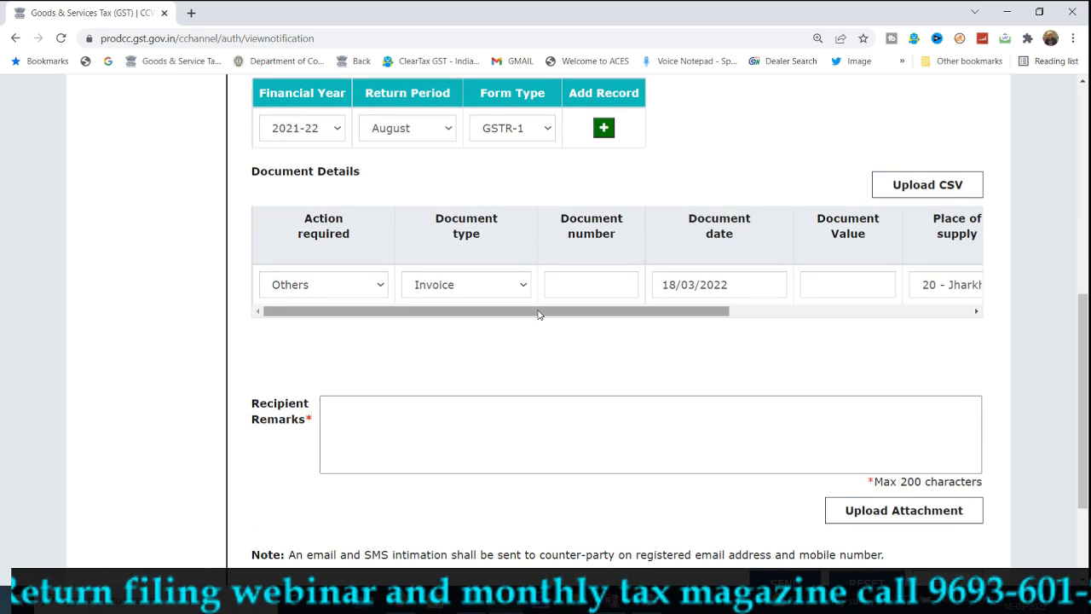
pyautogui.scroll(2, 543, 226)
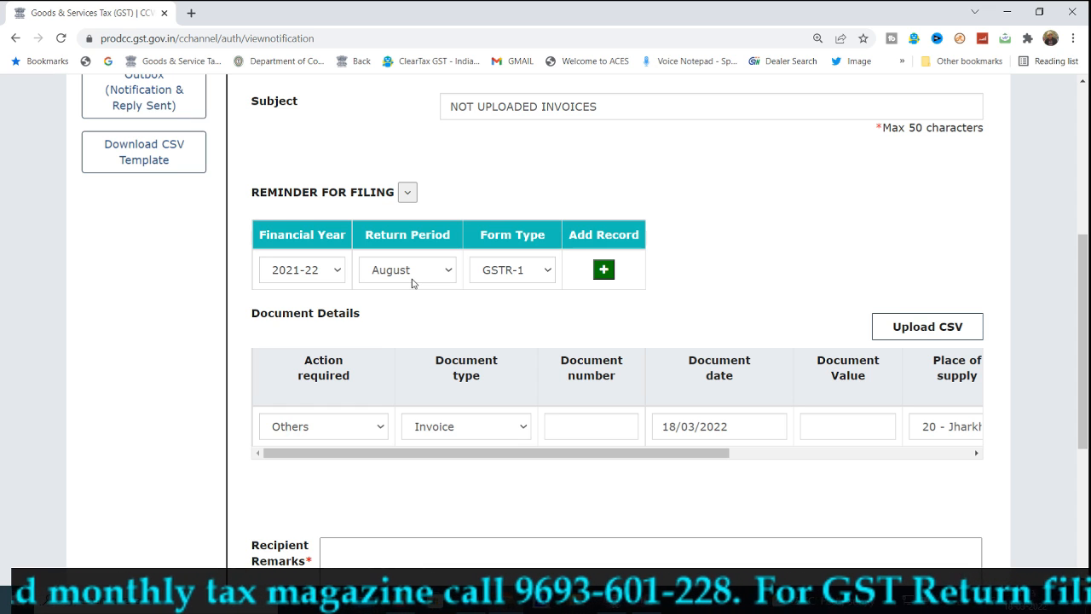
pyautogui.scroll(-2, 412, 283)
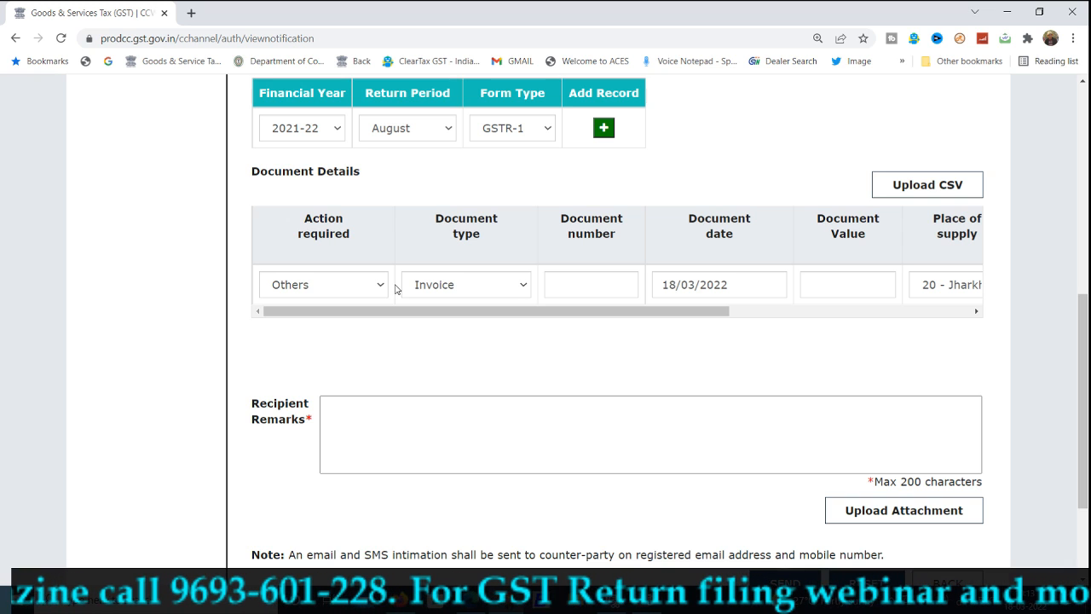
pyautogui.click(357, 286)
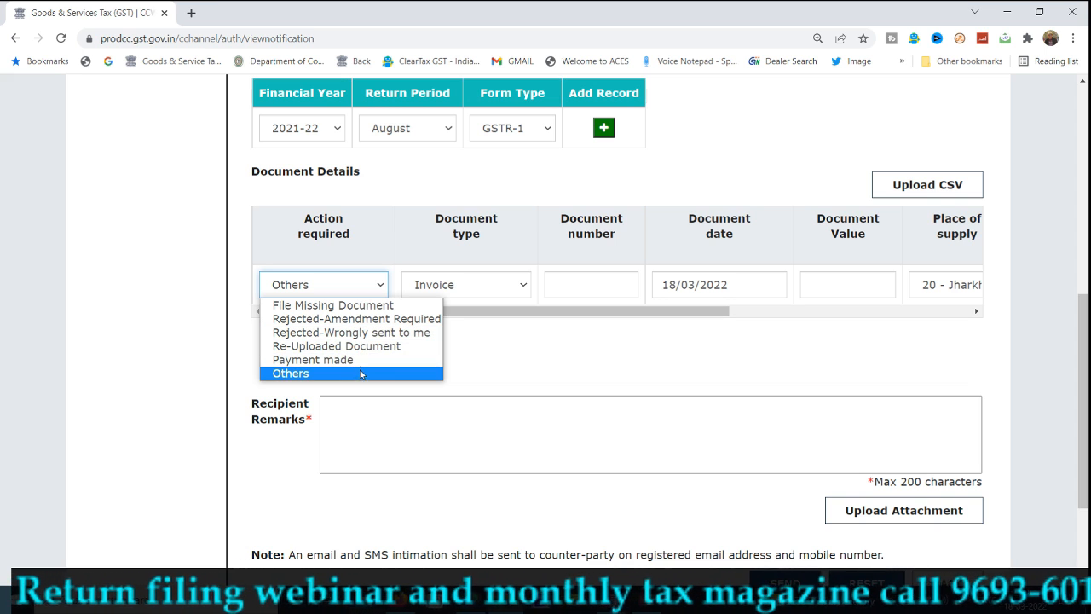
pyautogui.click(339, 304)
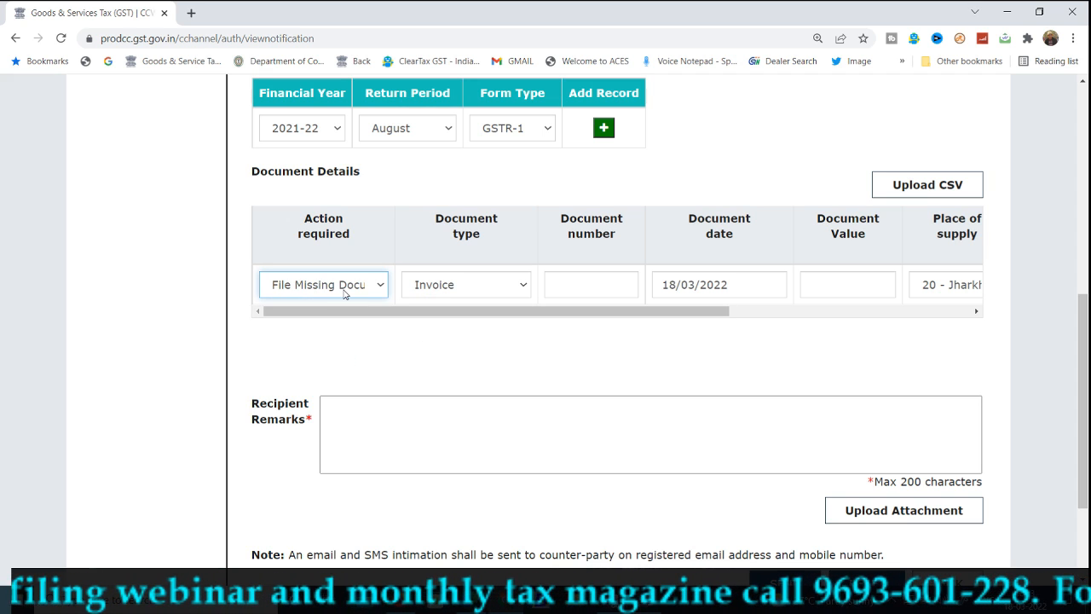
pyautogui.click(345, 290)
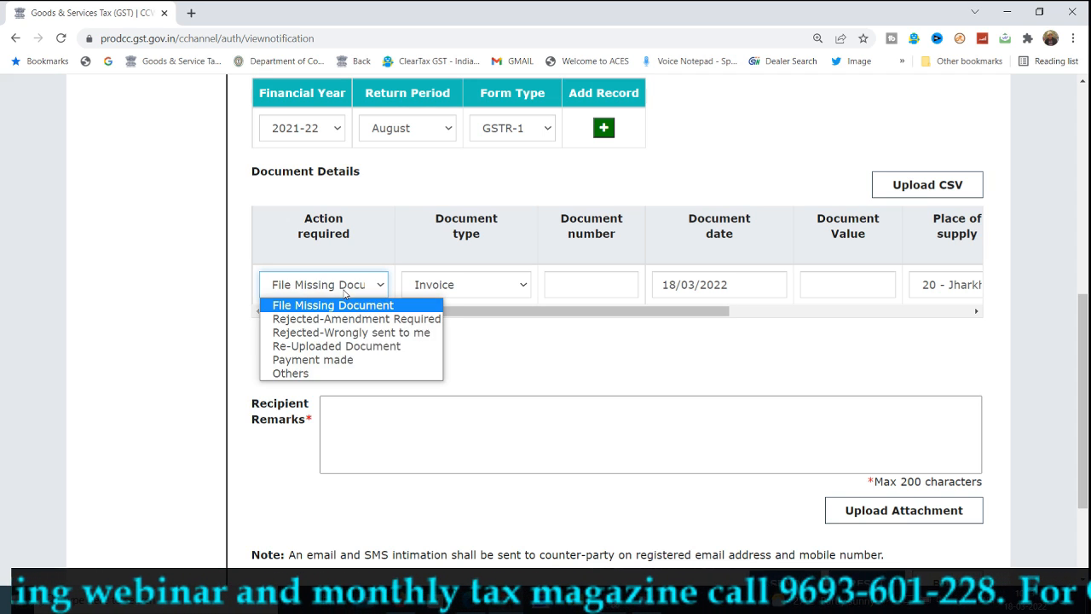
pyautogui.click(353, 335)
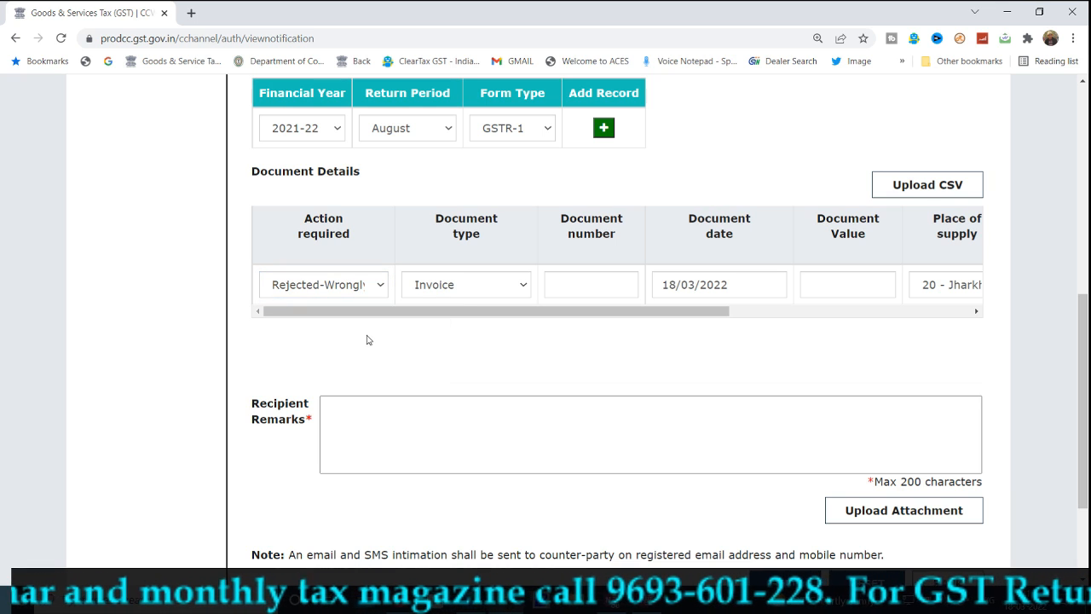
pyautogui.click(354, 284)
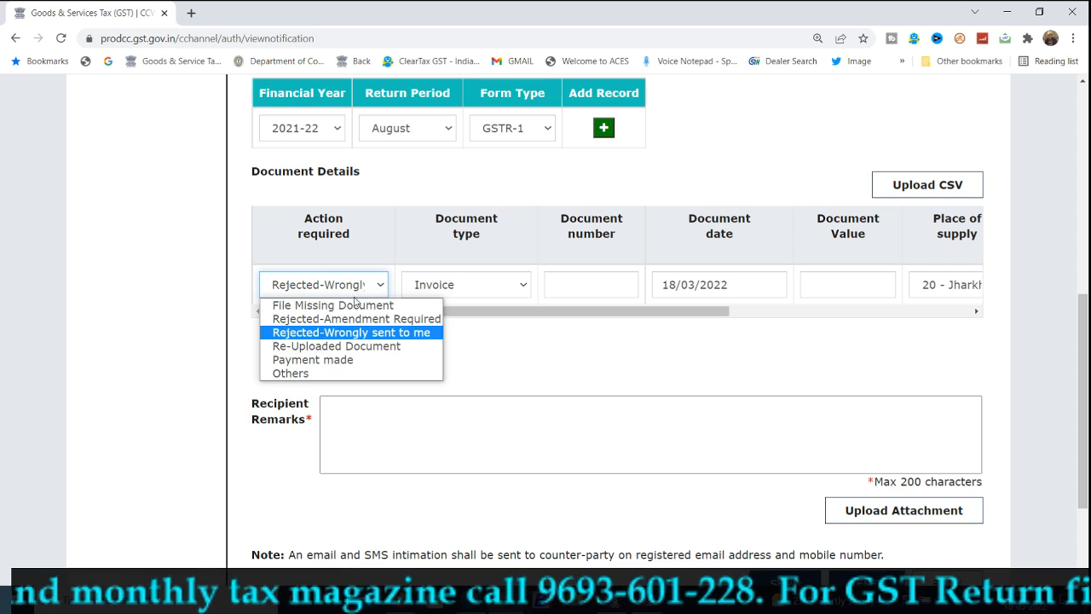
pyautogui.click(358, 306)
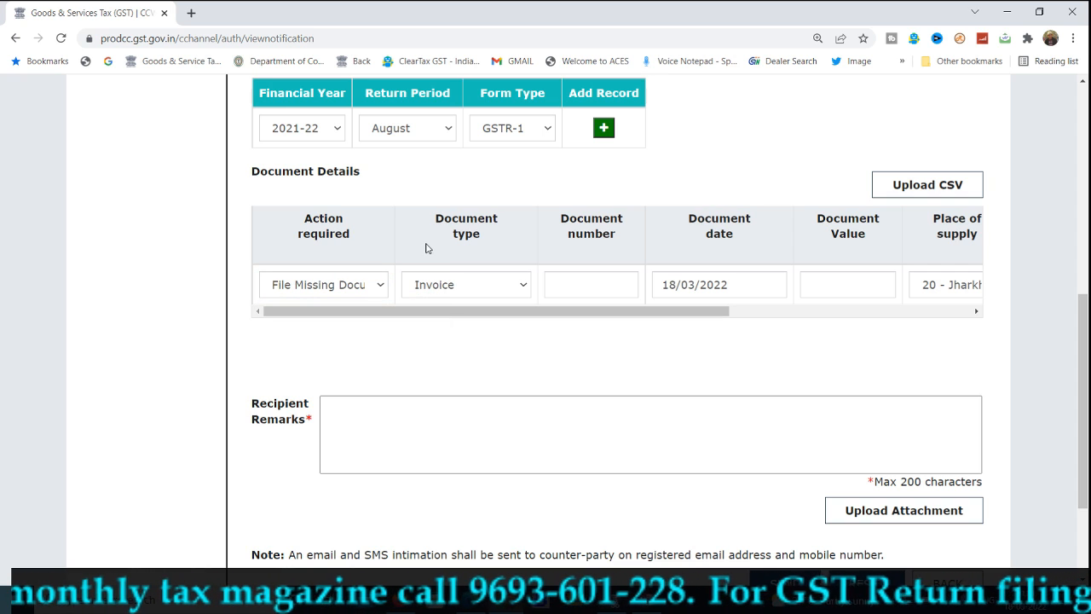
pyautogui.click(450, 285)
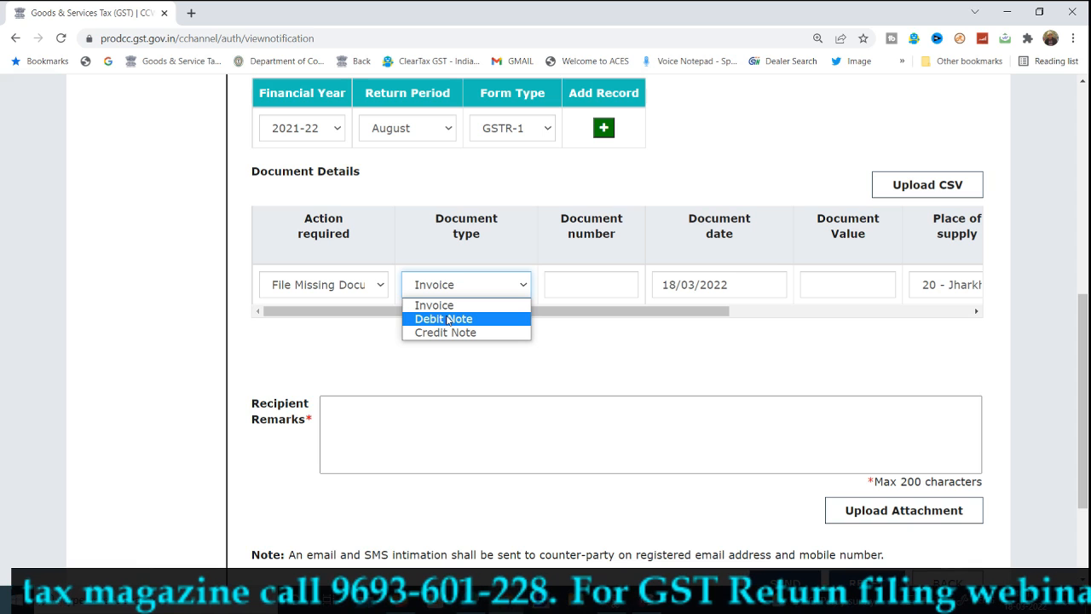
pyautogui.click(474, 308)
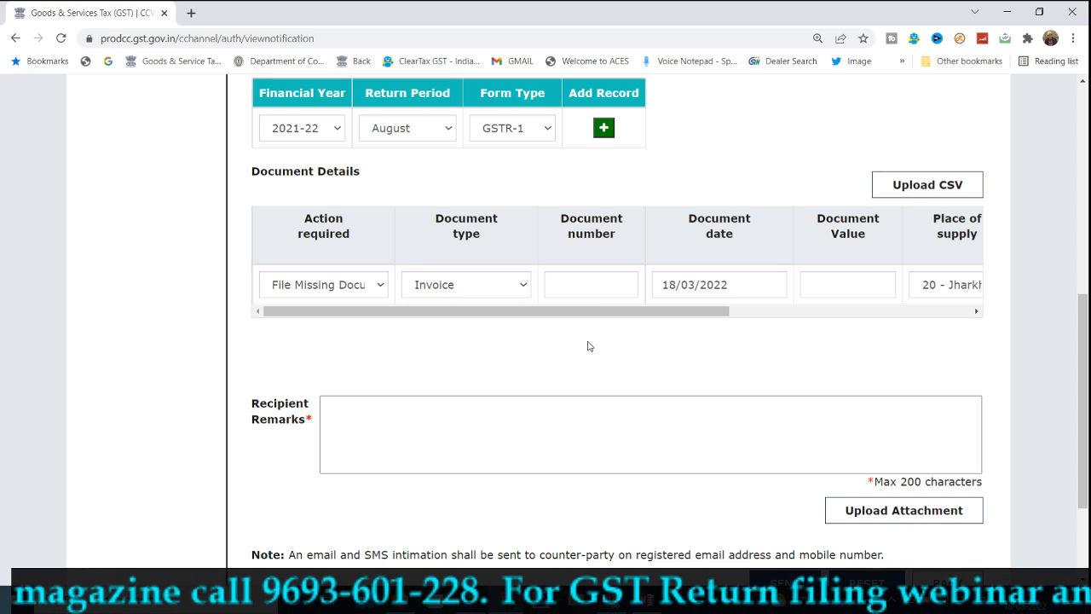
# Enter document number 1200 and document date 14/08/2021
pyautogui.click(615, 279)
pyautogui.write('1200')
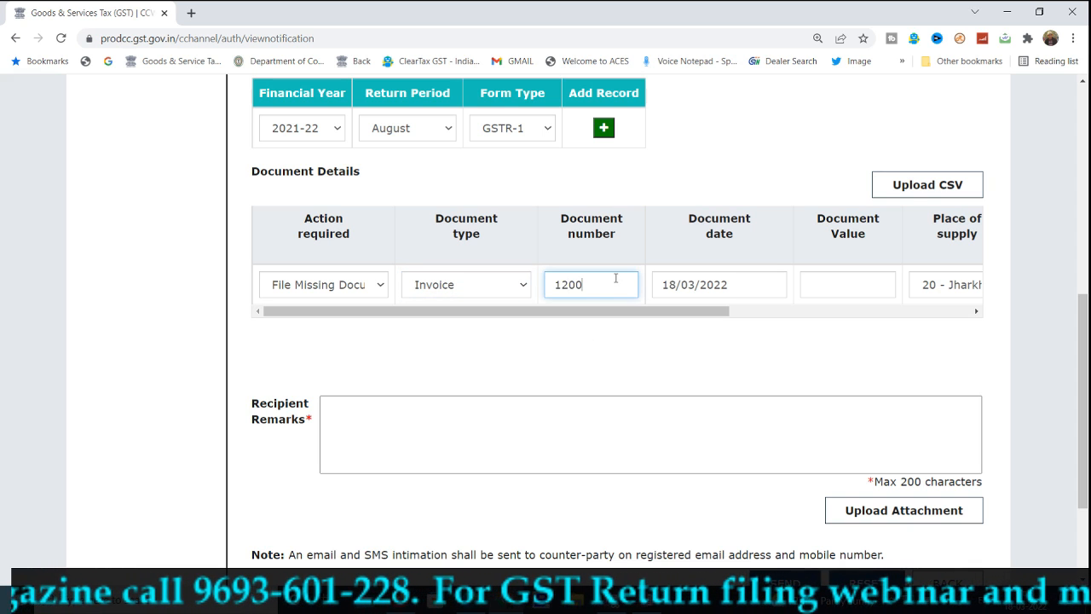
pyautogui.press('Tab')
pyautogui.click(572, 477)
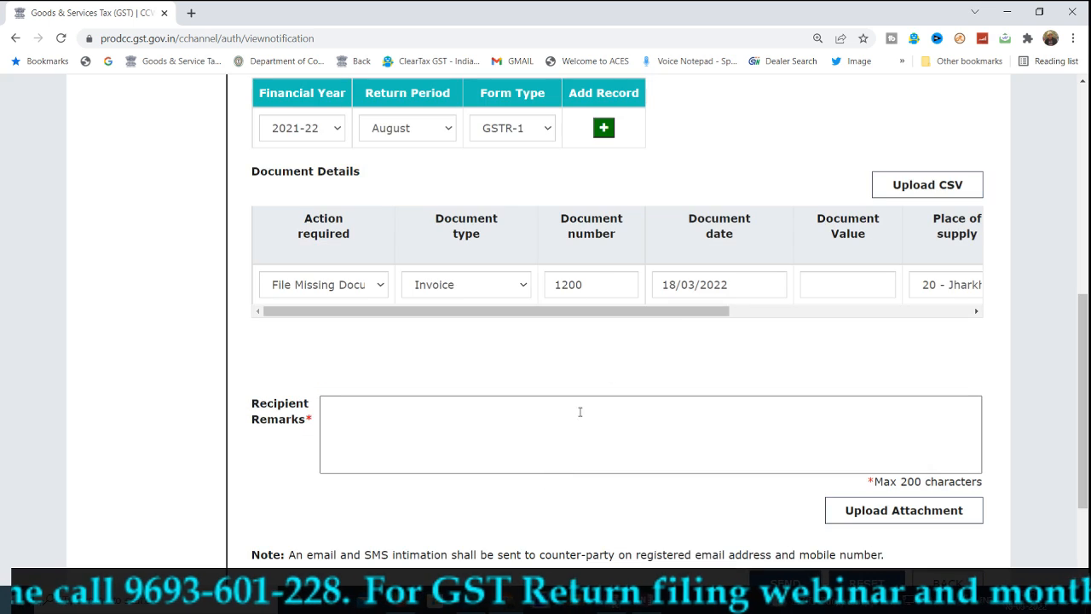
pyautogui.click(703, 286)
pyautogui.click(537, 236)
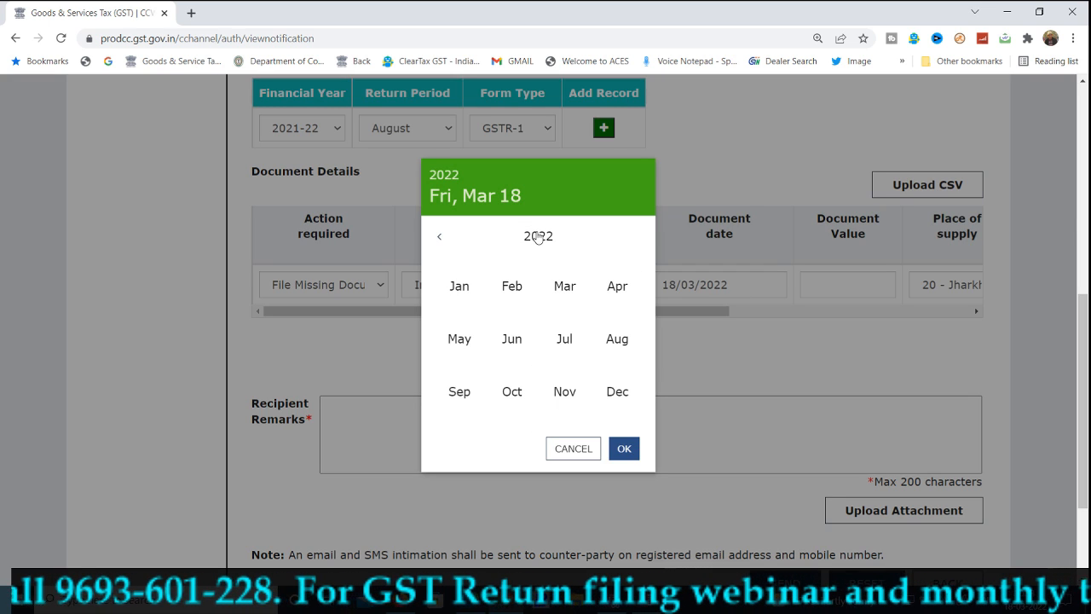
pyautogui.click(440, 240)
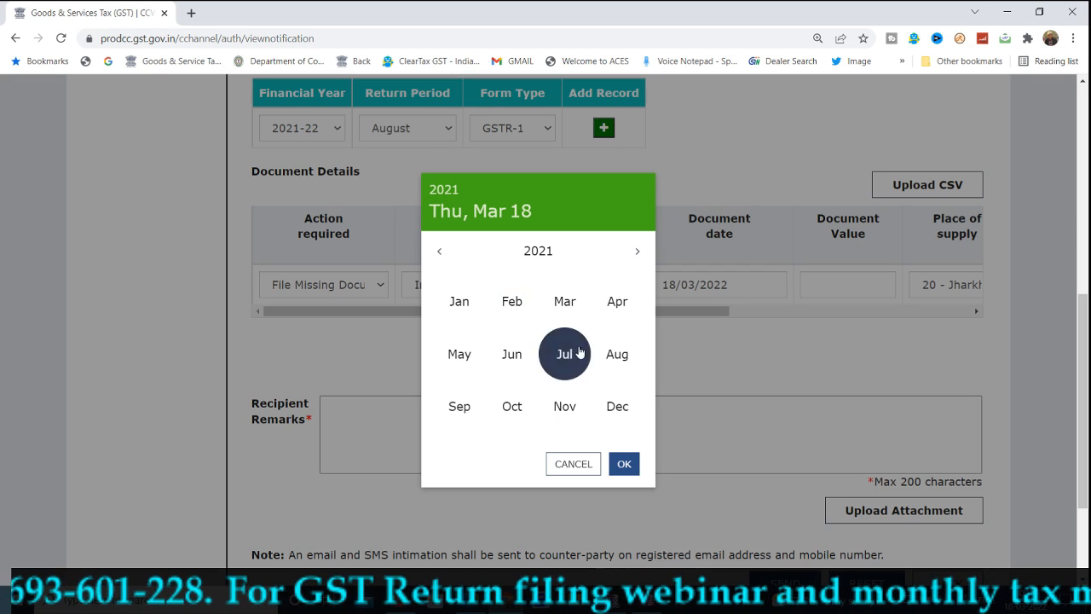
pyautogui.click(635, 371)
pyautogui.click(630, 349)
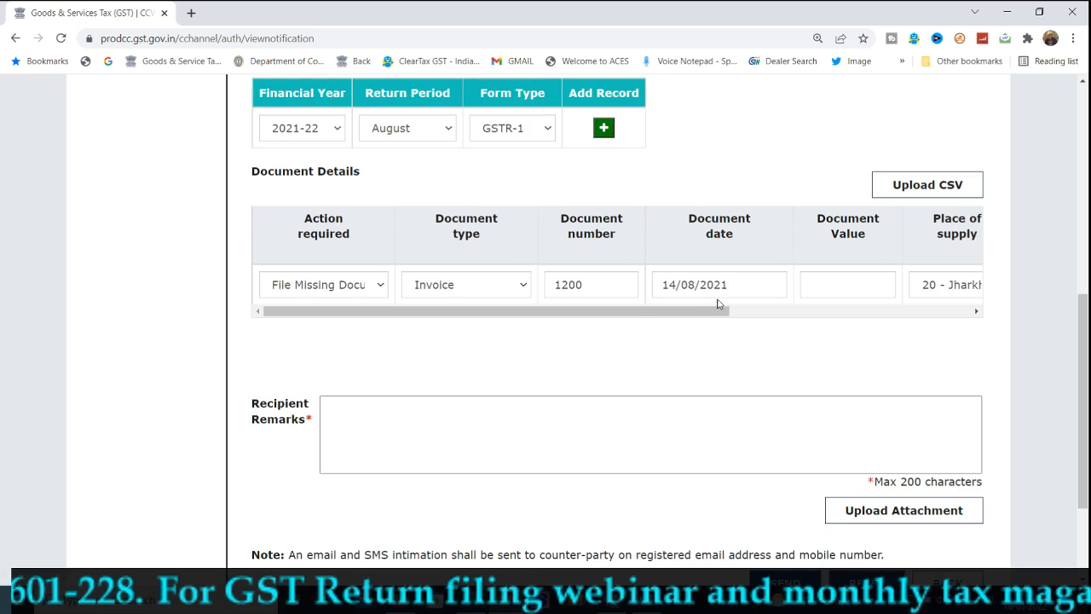
pyautogui.moveTo(717, 305); pyautogui.dragTo(810, 315)
# Enter document value 11800, choose Regular supply type, and leave reverse charge off
pyautogui.click(694, 278)
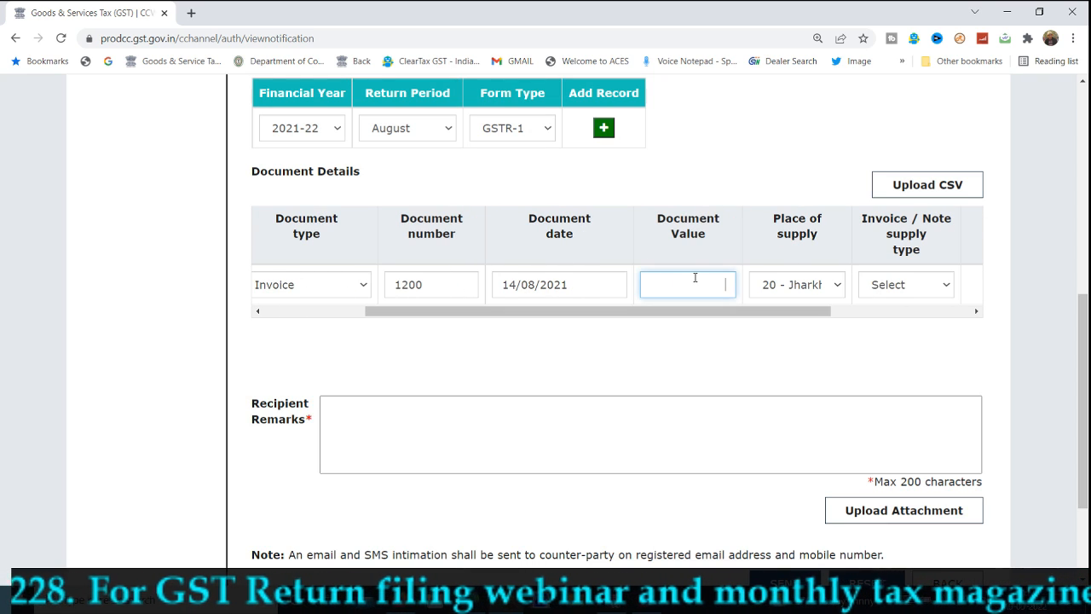
pyautogui.write('11800')
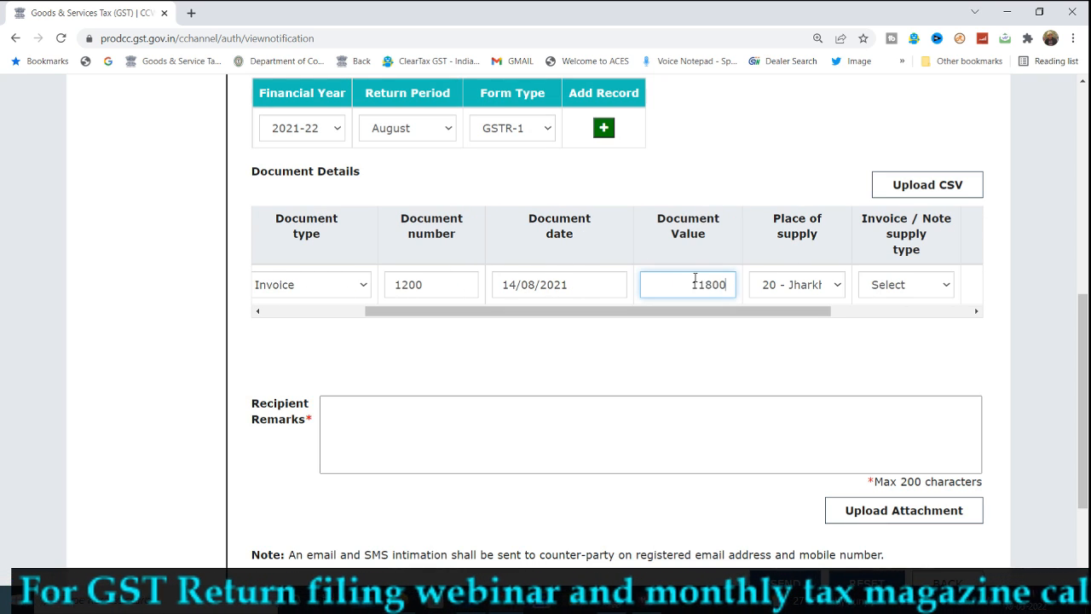
pyautogui.press('Tab')
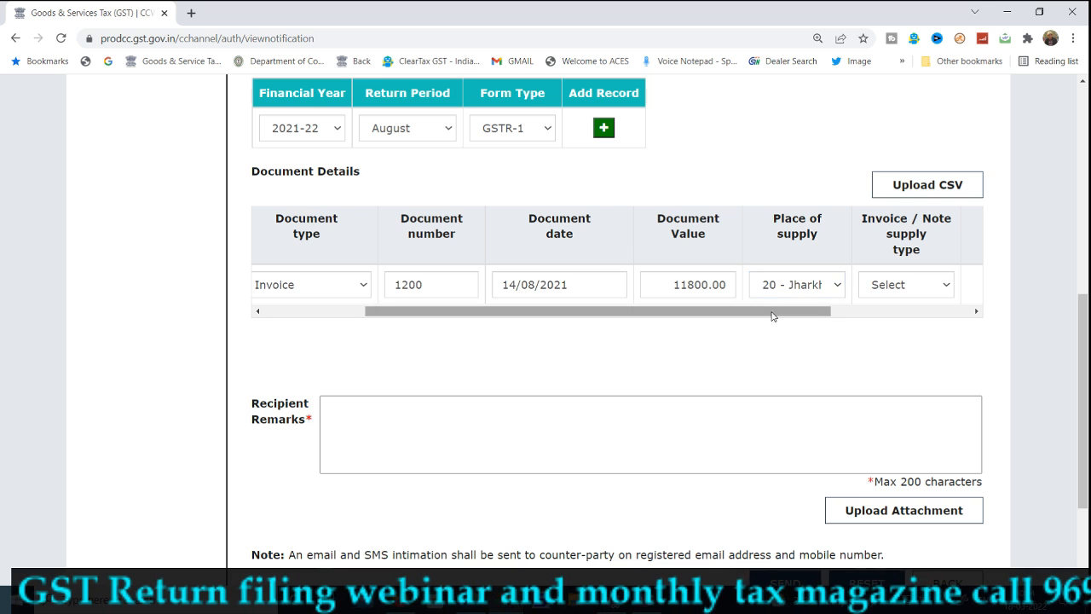
pyautogui.moveTo(772, 314); pyautogui.dragTo(921, 319)
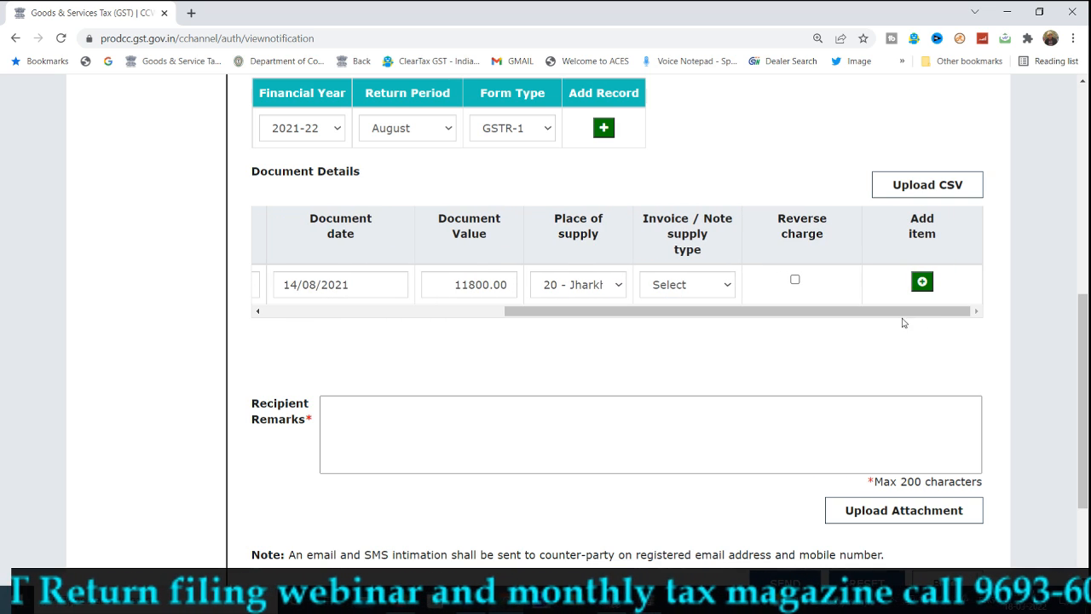
pyautogui.click(725, 287)
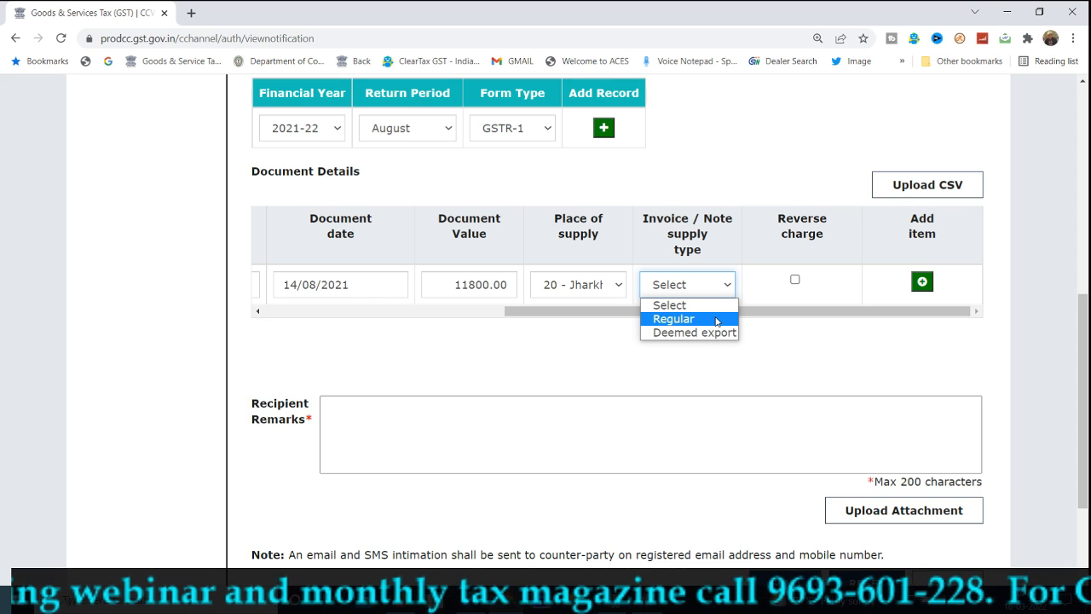
pyautogui.click(717, 319)
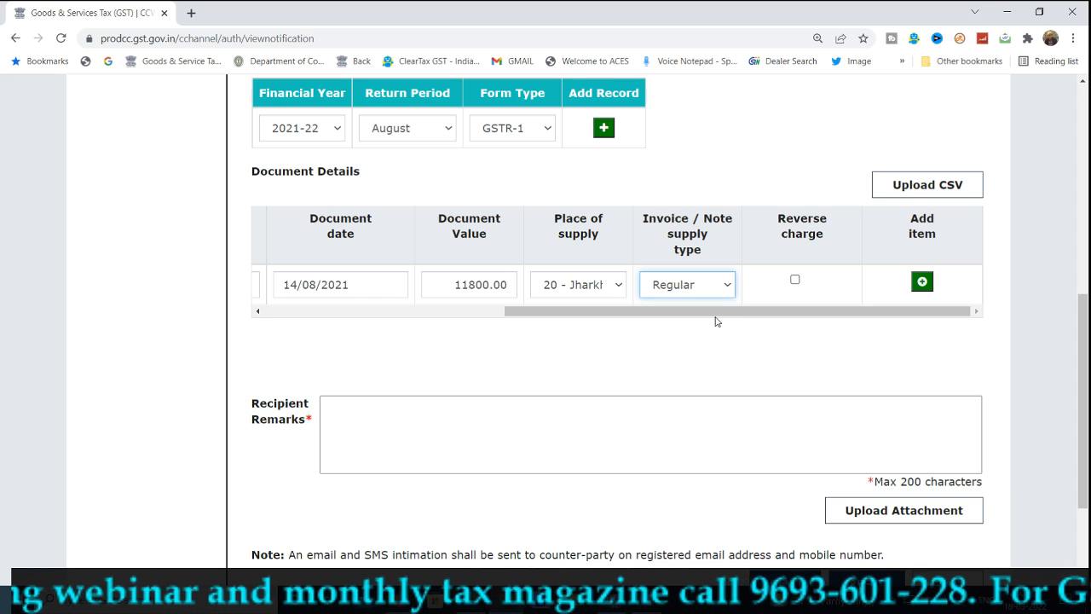
pyautogui.click(795, 281)
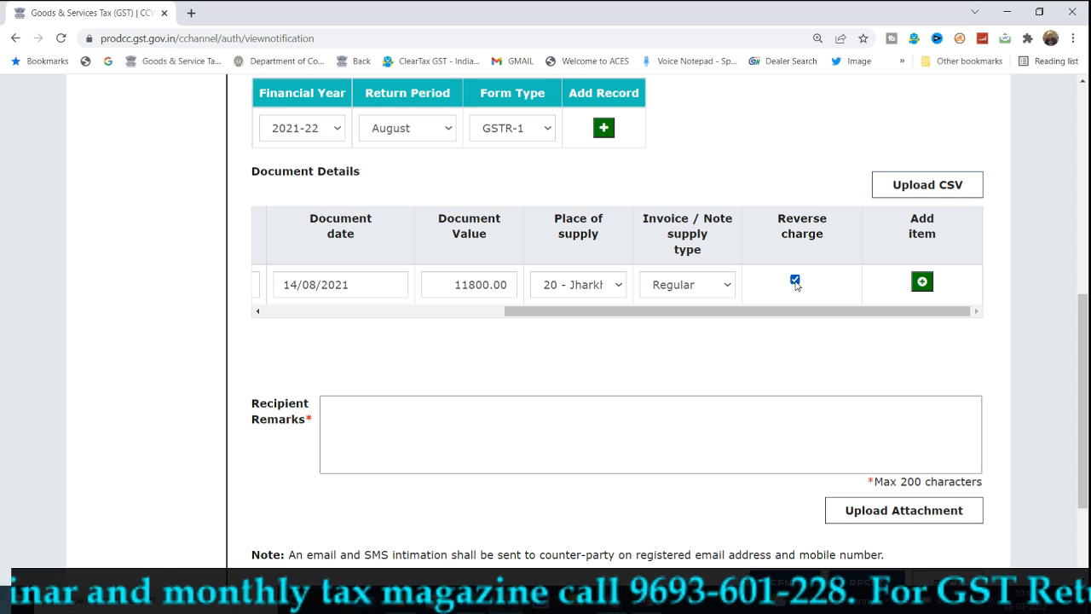
pyautogui.click(795, 281)
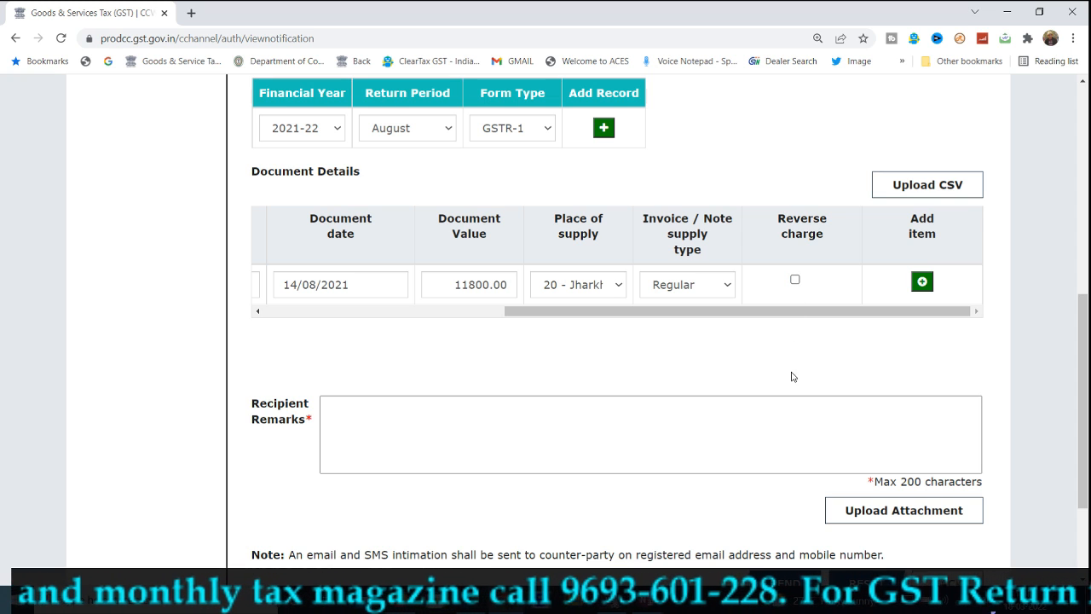
# Add an item line at 18% rate with a taxable value of 10000
pyautogui.click(921, 281)
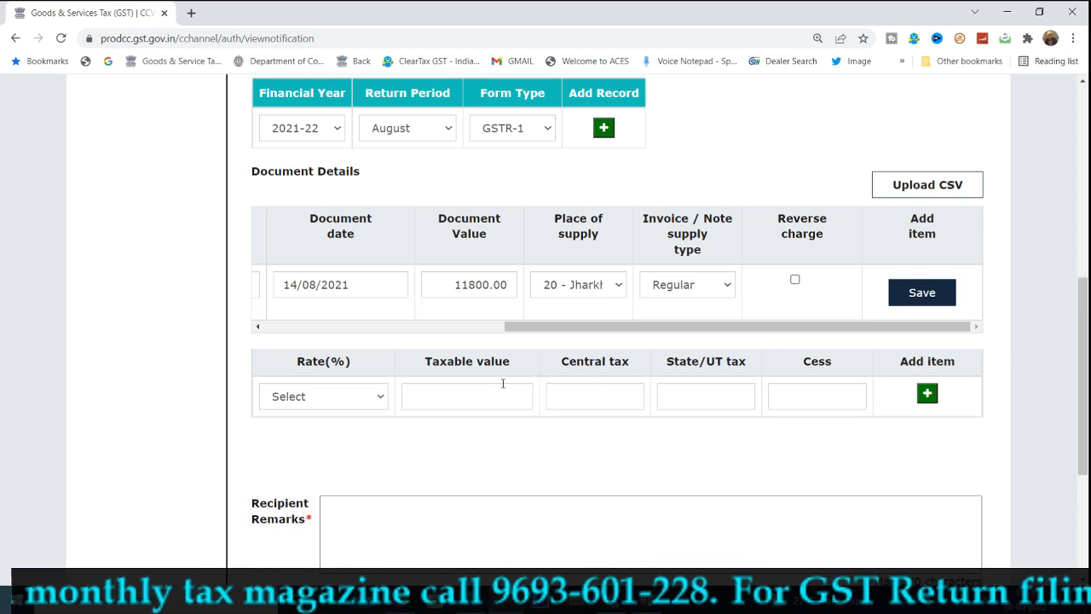
pyautogui.click(358, 406)
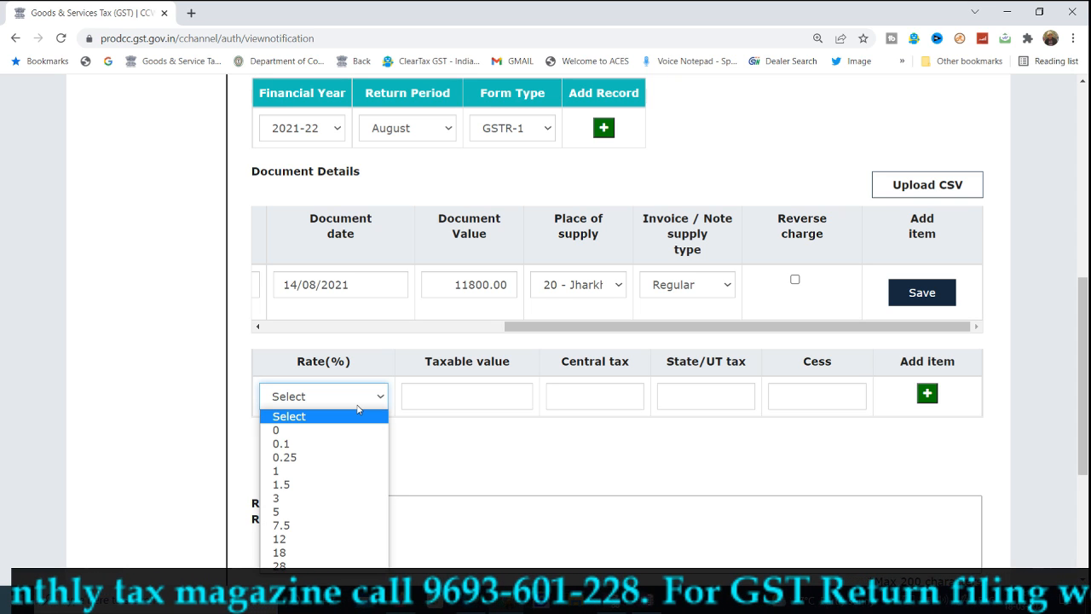
pyautogui.click(286, 554)
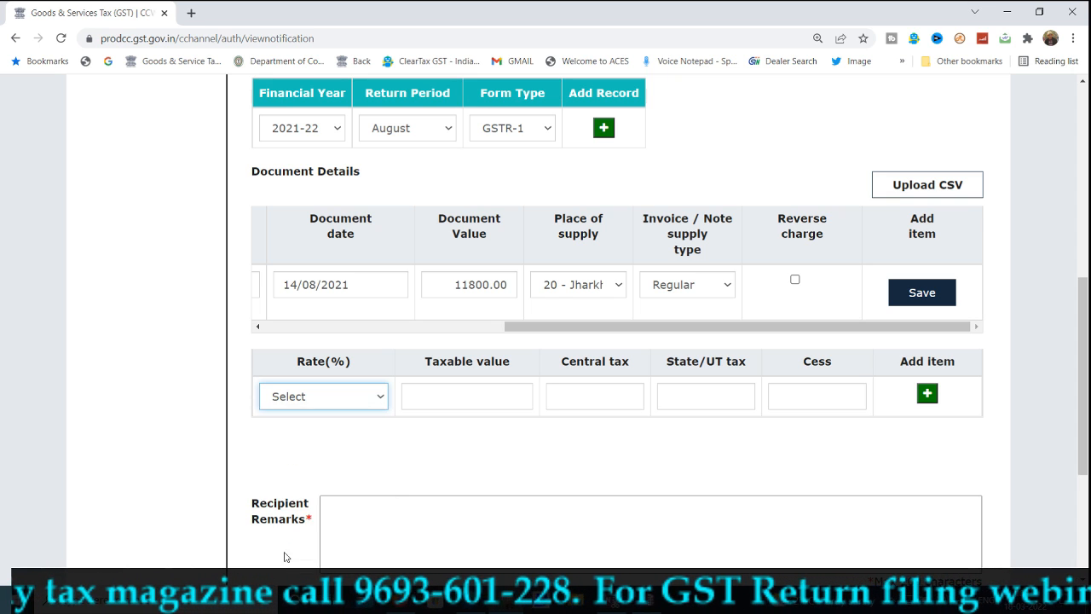
pyautogui.click(450, 386)
pyautogui.write('10000')
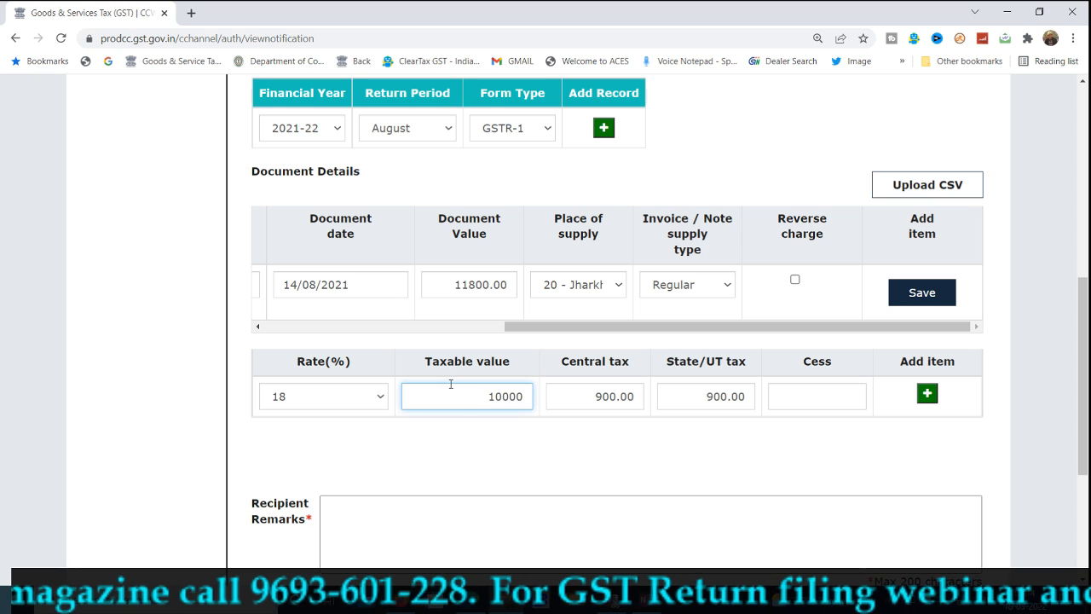
pyautogui.click(476, 422)
pyautogui.scroll(-1, 477, 421)
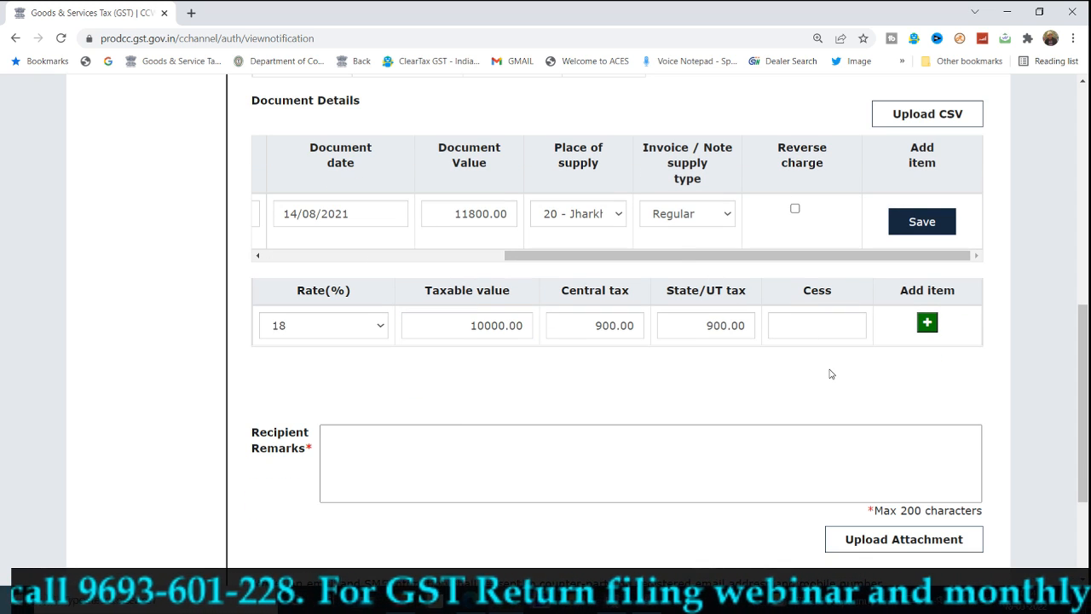
pyautogui.click(801, 455)
pyautogui.scroll(-2, 801, 456)
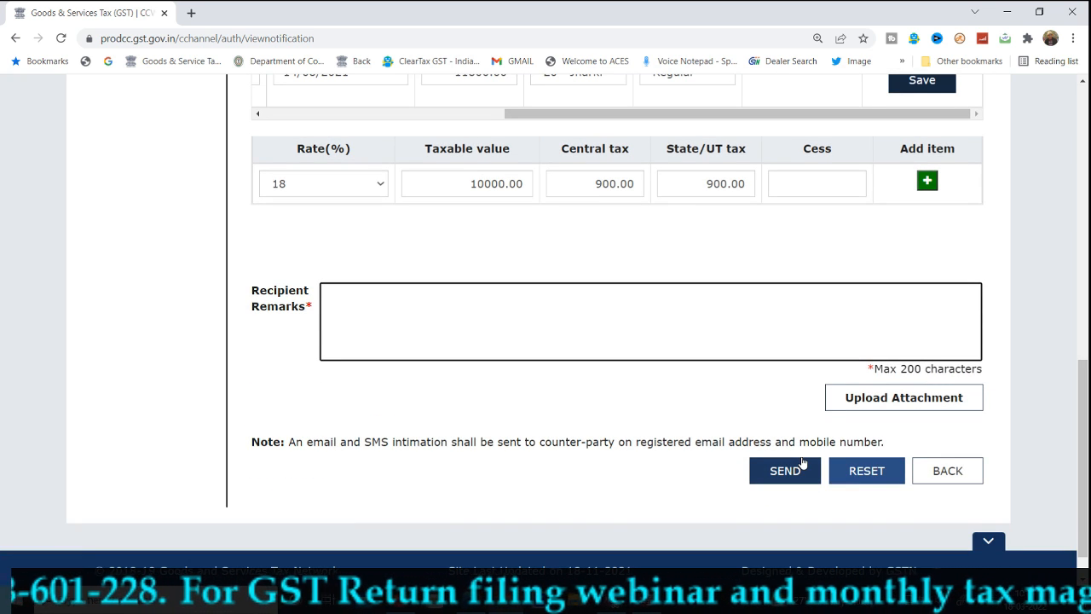
# Cancel the stray attachment chooser and enter remarks 'THESE INVOICES HAS NOT BEEN UPLOADED .'
pyautogui.click(933, 409)
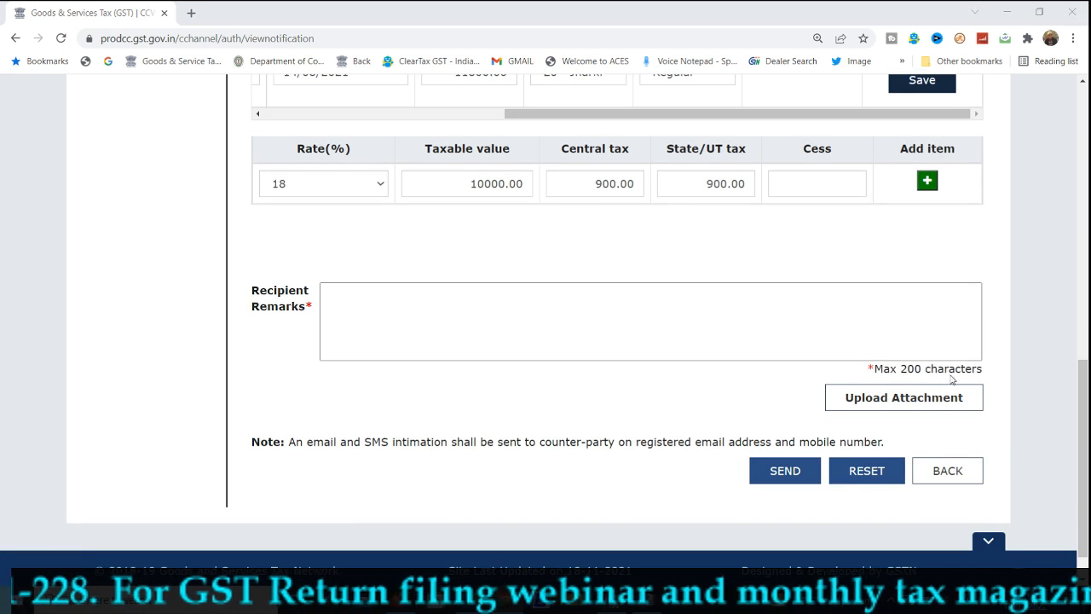
pyautogui.click(498, 318)
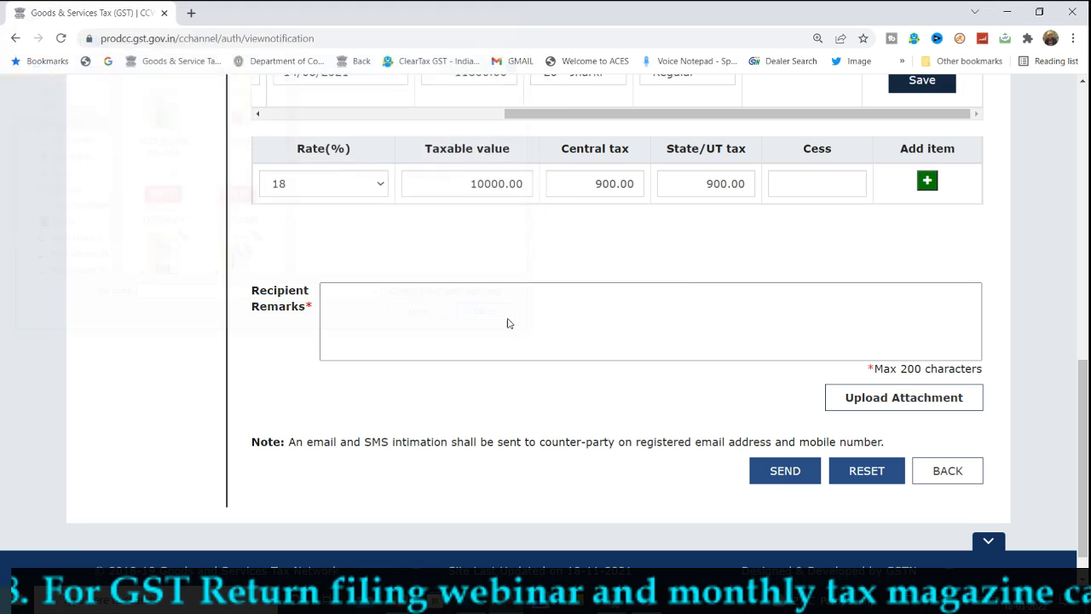
pyautogui.click(383, 298)
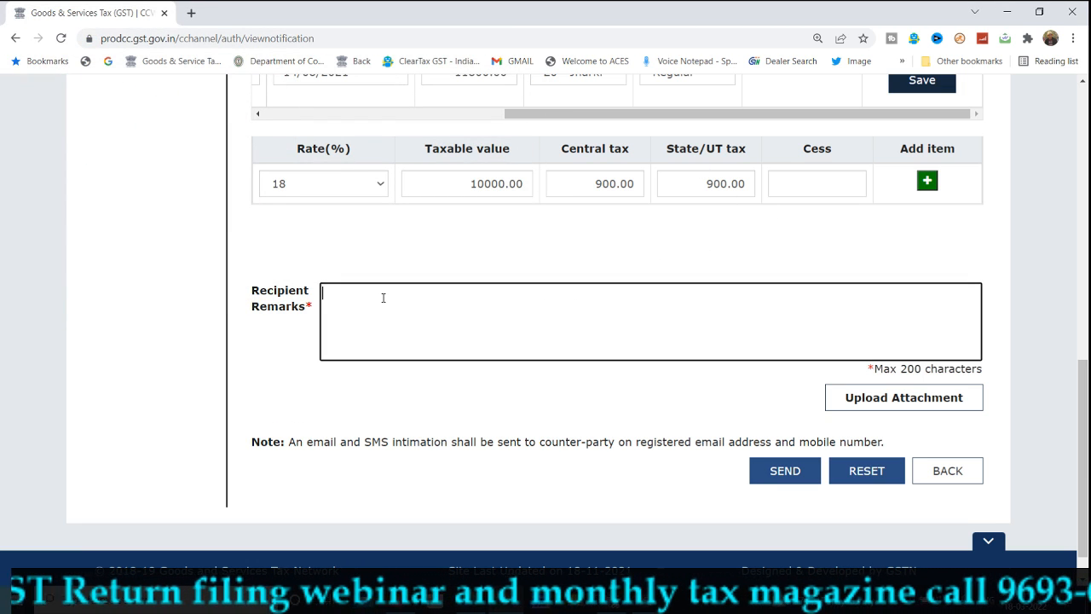
pyautogui.write('THES')
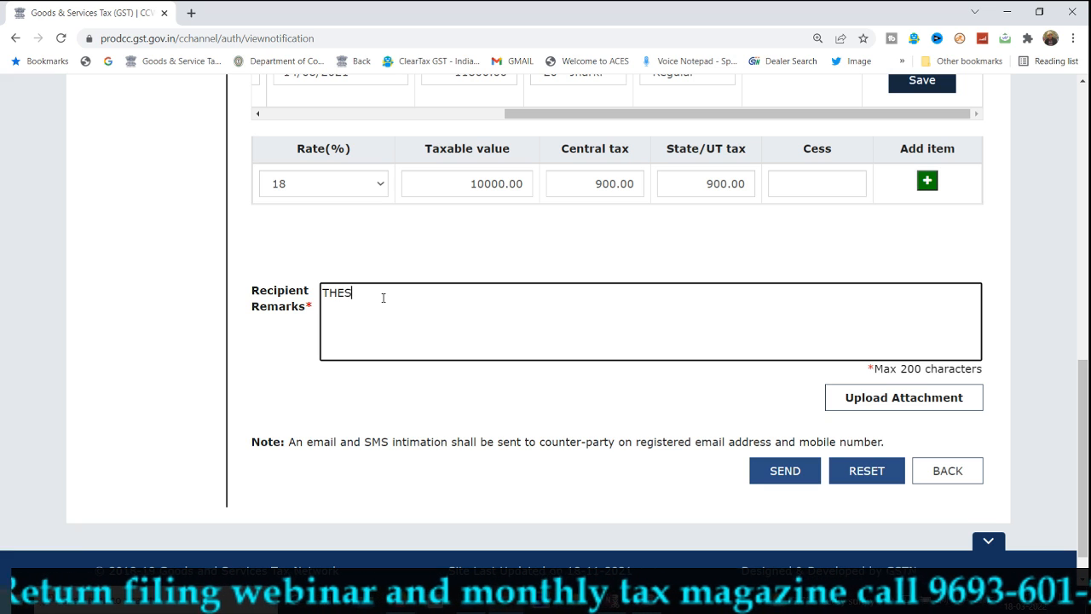
pyautogui.write('E INVOICES')
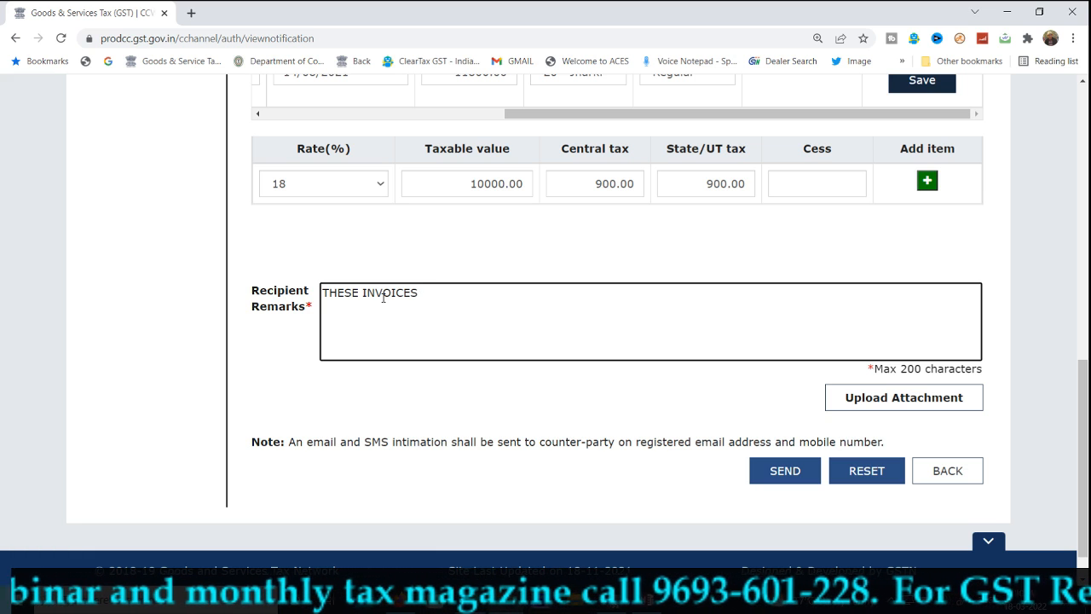
pyautogui.write('HAS')
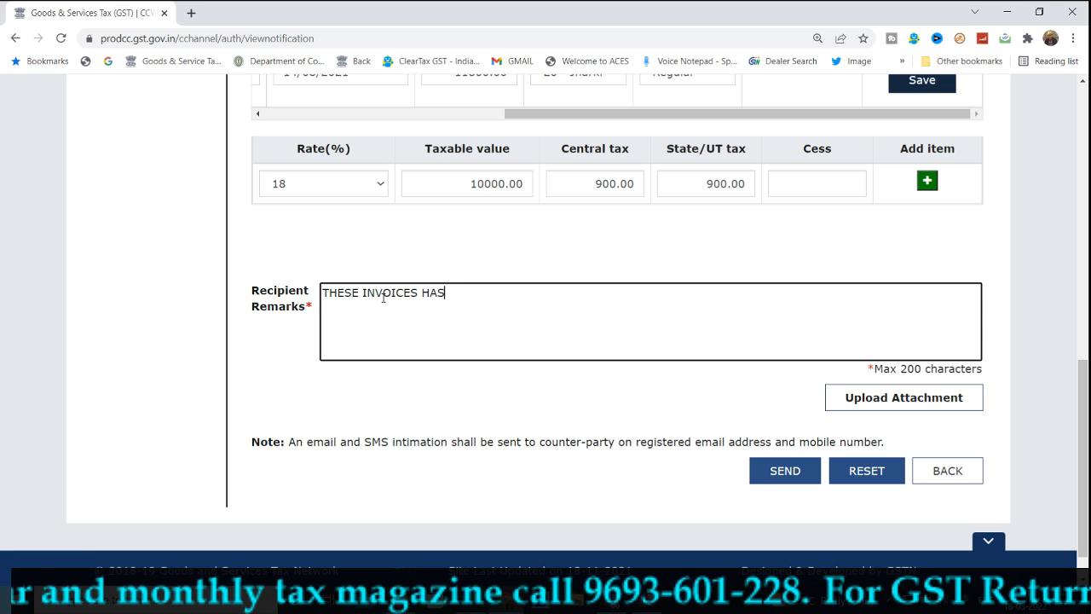
pyautogui.write(' NOT BEEN UPLOAD')
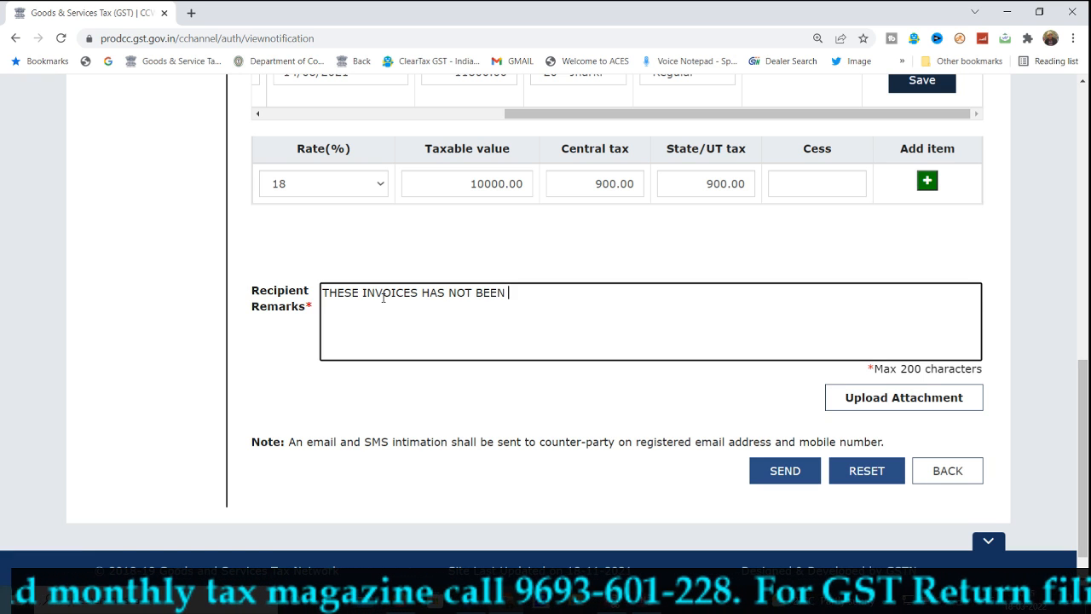
pyautogui.write('.')
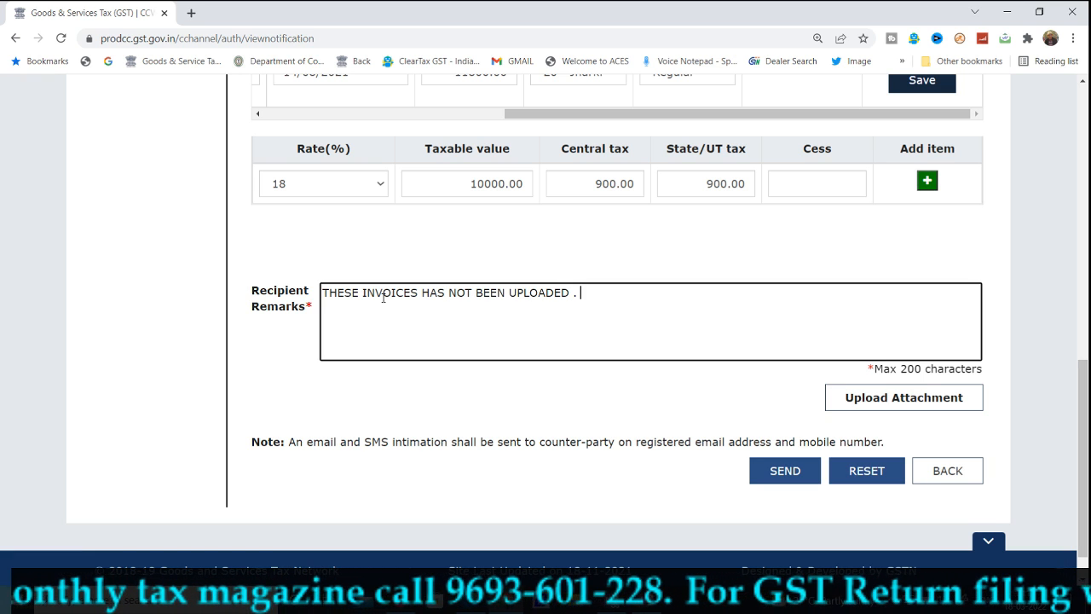
pyautogui.click(658, 272)
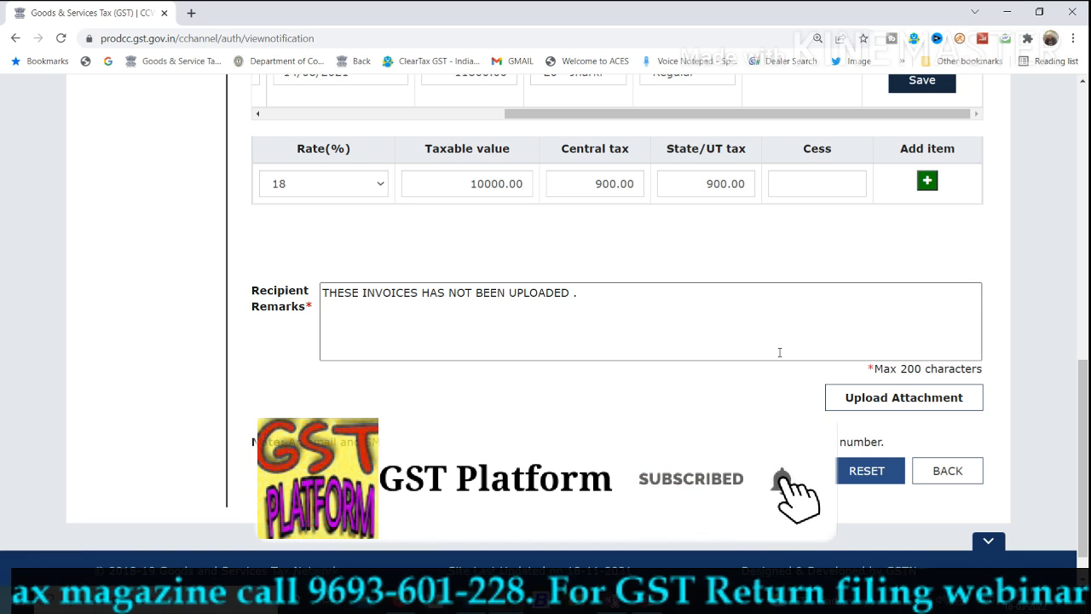
# Save invoice 1200 dated 14/08/2021 (11800.00, Jharkhand) into Added Document Details, which the unsaved-document warning required
pyautogui.click(785, 470)
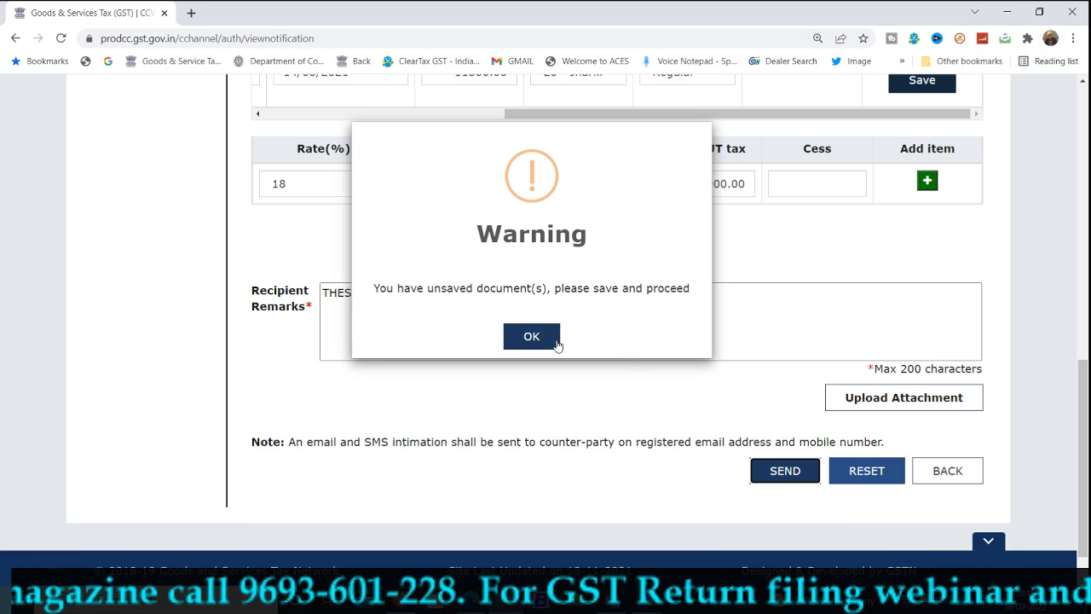
pyautogui.click(555, 341)
pyautogui.scroll(7, 668, 377)
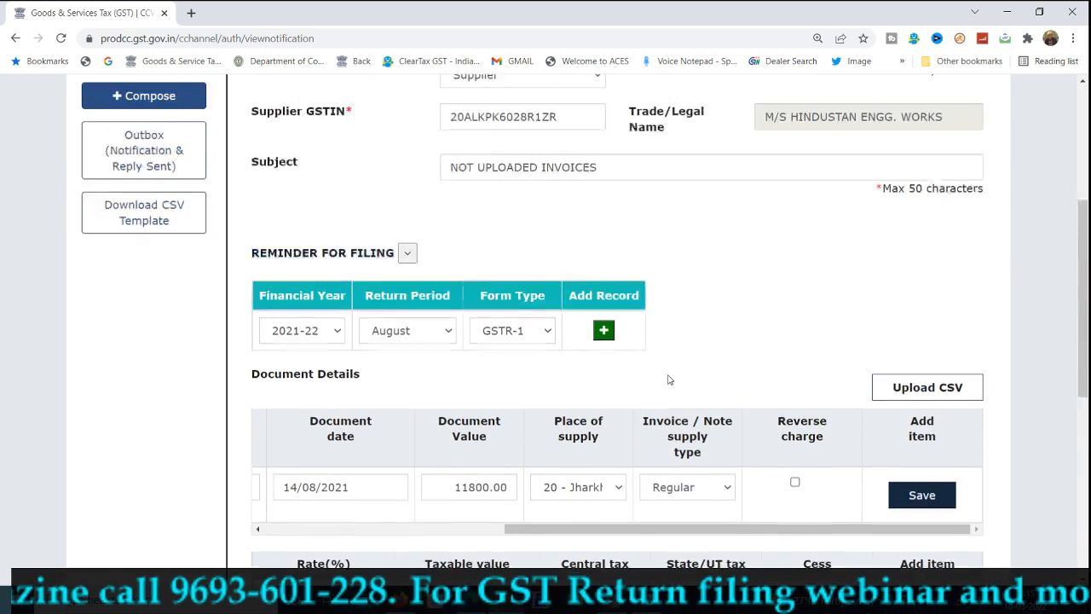
pyautogui.scroll(-1, 669, 380)
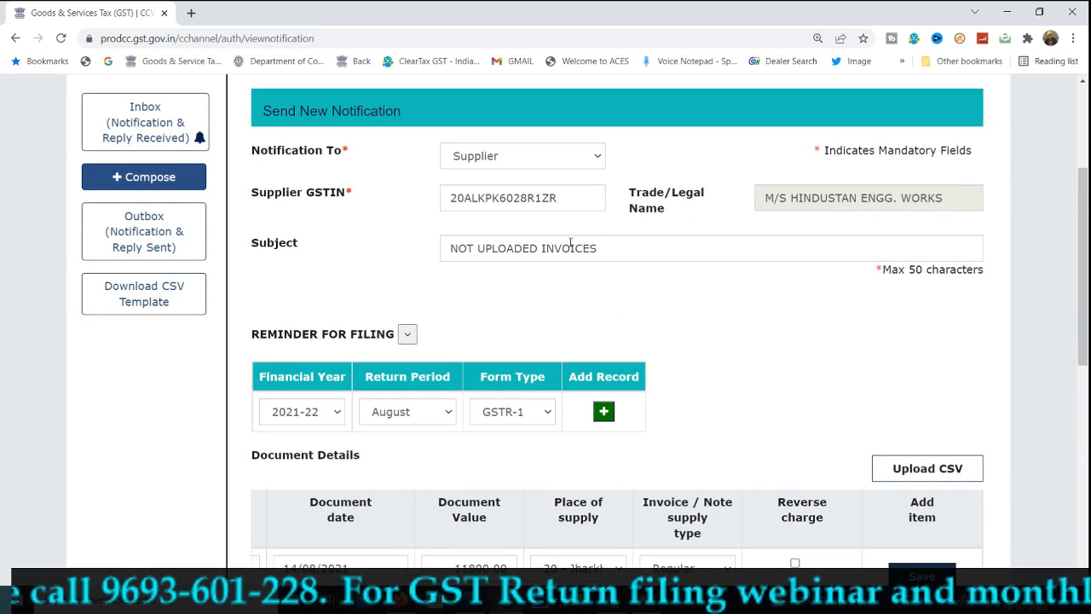
pyautogui.scroll(-6, 707, 341)
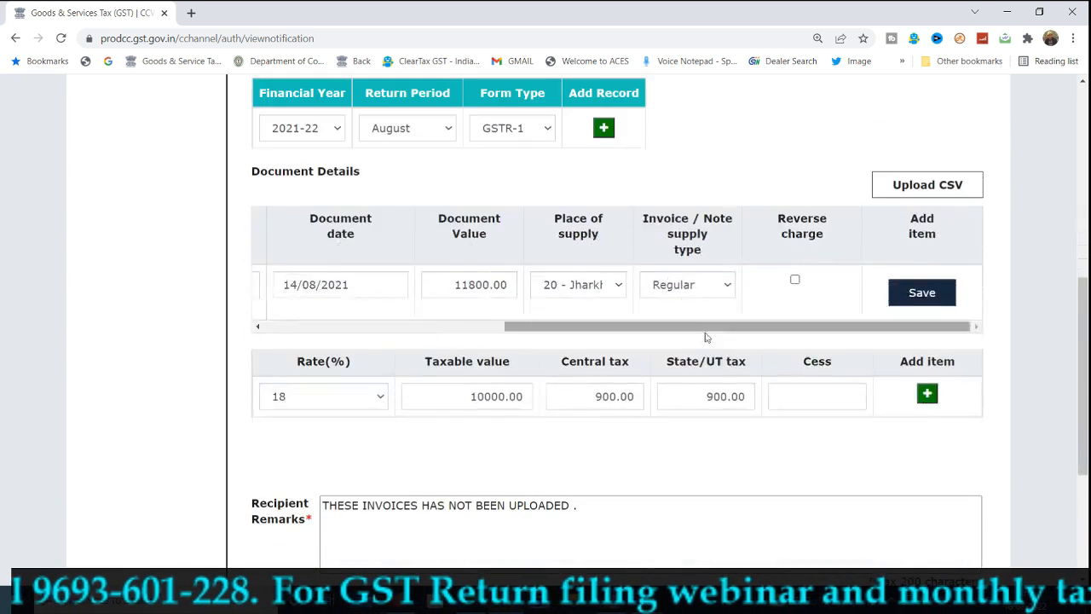
pyautogui.click(801, 433)
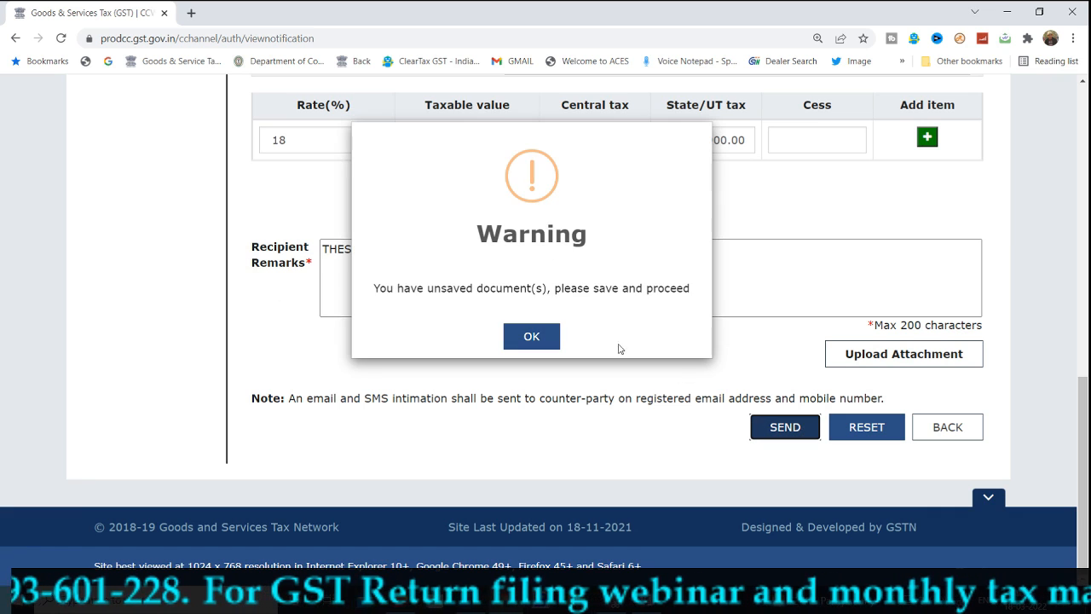
pyautogui.click(531, 336)
pyautogui.scroll(4, 704, 316)
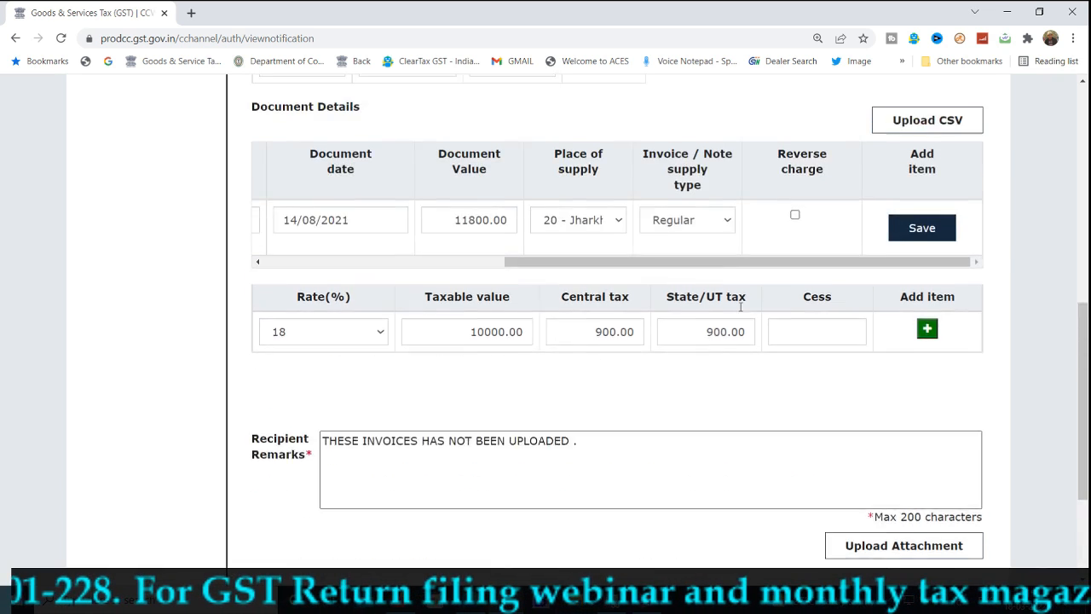
pyautogui.click(894, 319)
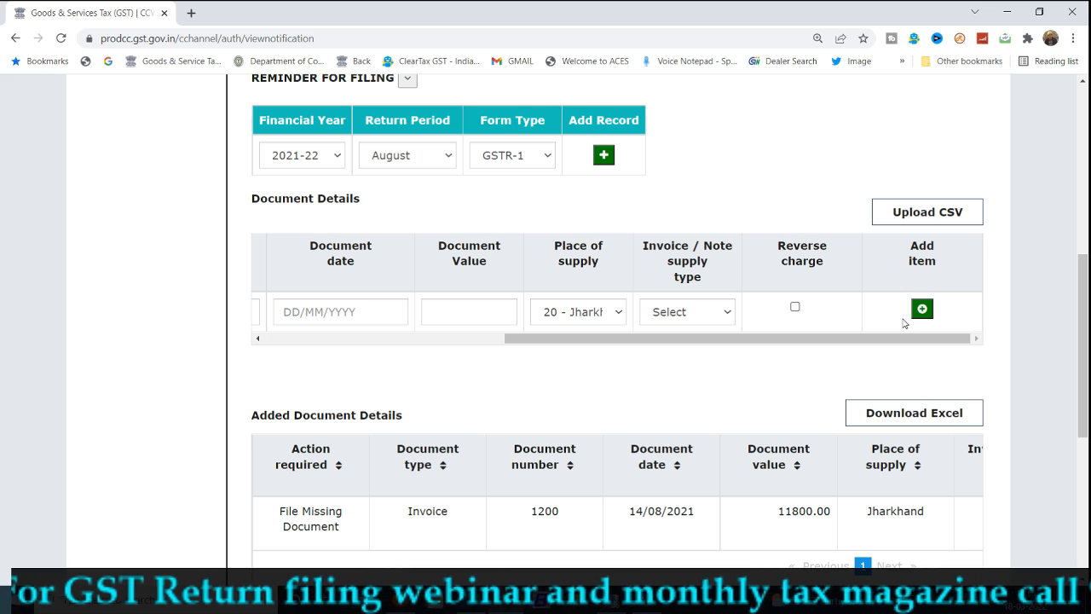
# Send the notification with invoice 1200 to the supplier and acknowledge the Success message
pyautogui.scroll(5, 904, 322)
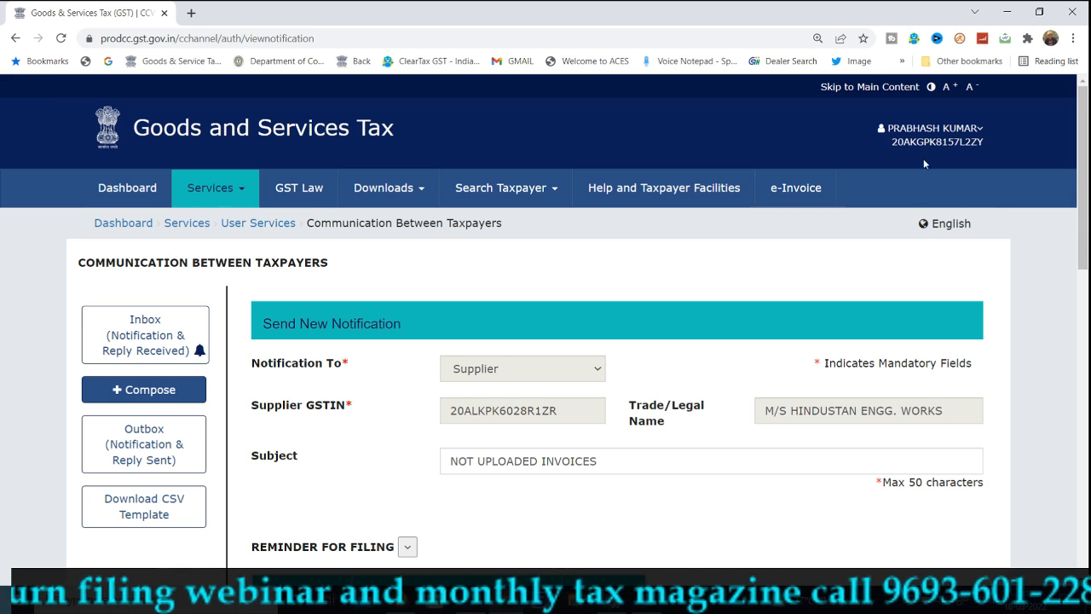
pyautogui.scroll(-10, 925, 159)
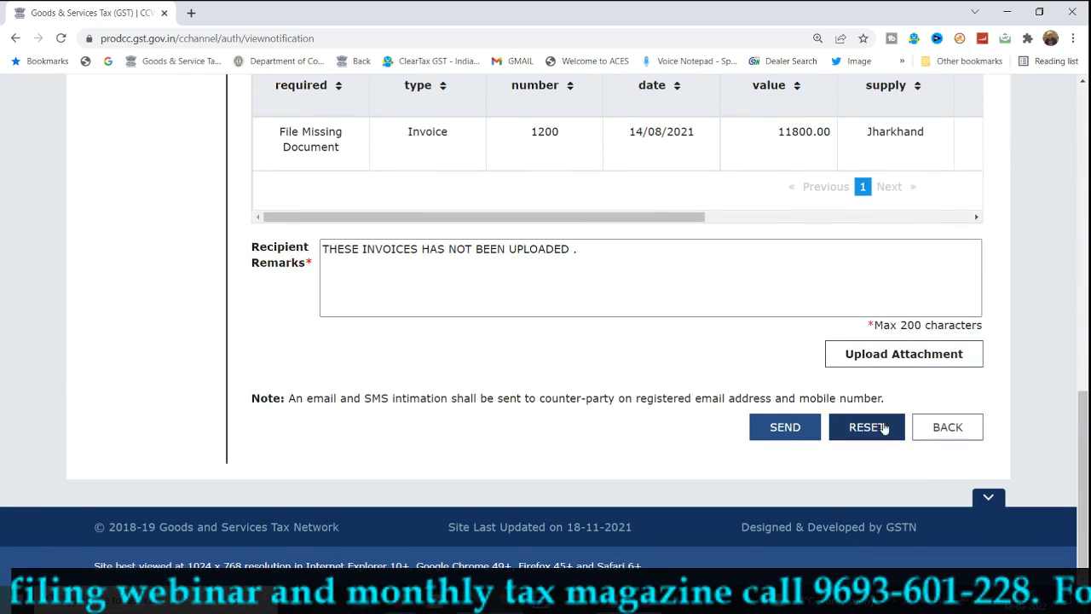
pyautogui.click(785, 429)
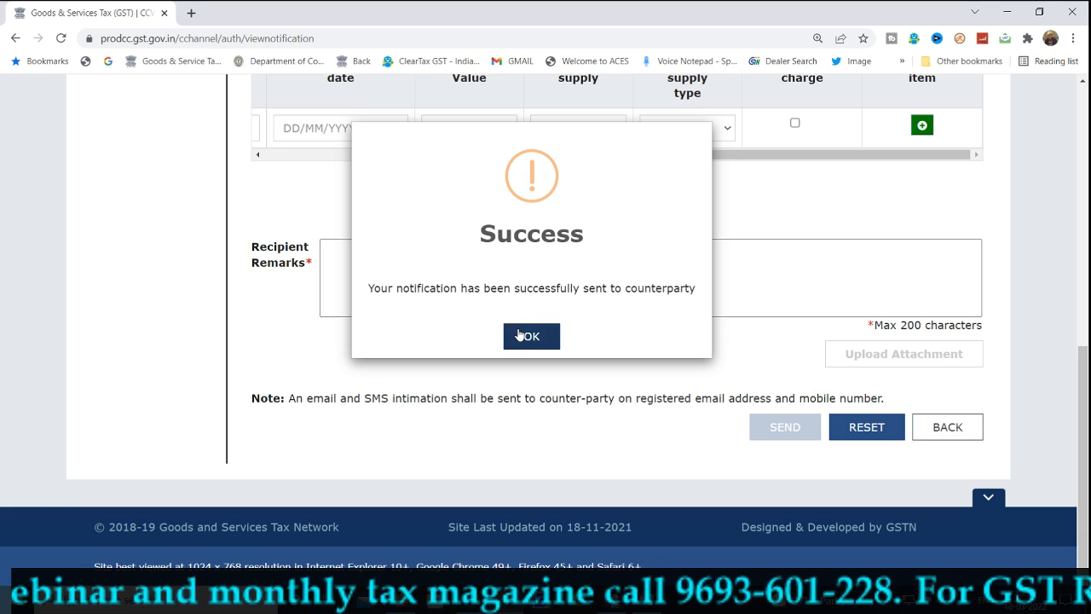
pyautogui.click(523, 336)
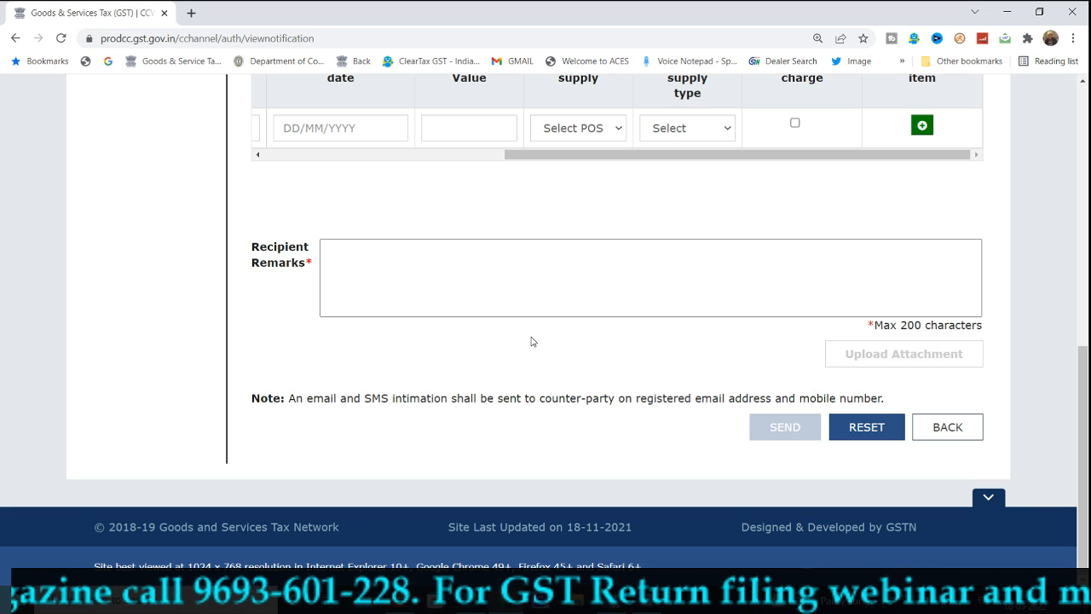
# Switch from the cleared GST form to the '17th' notes page in Microsoft OneNote
pyautogui.scroll(7, 541, 332)
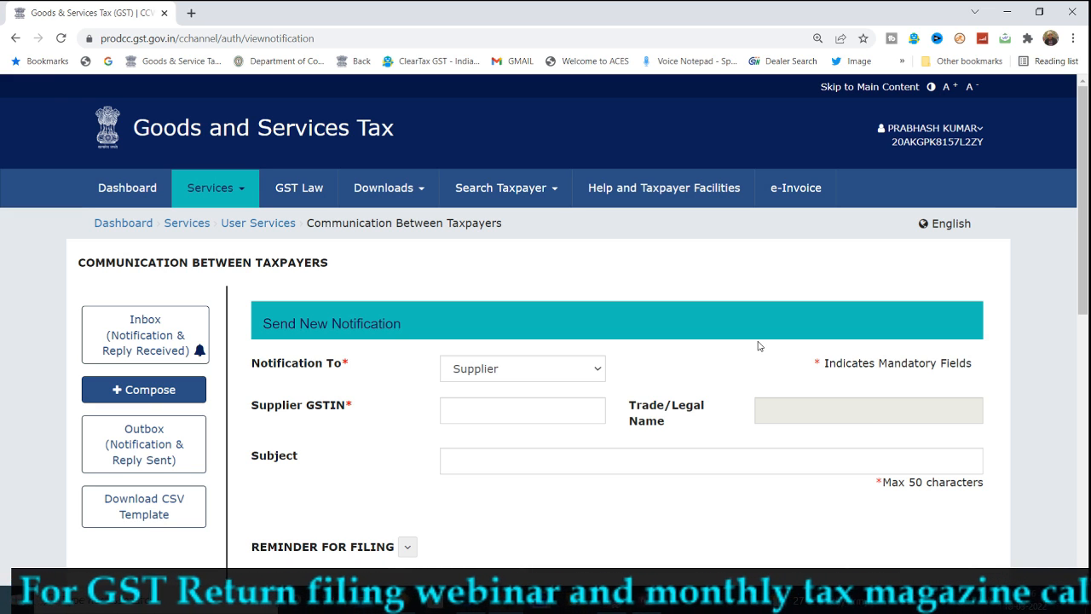
pyautogui.moveTo(648, 601)
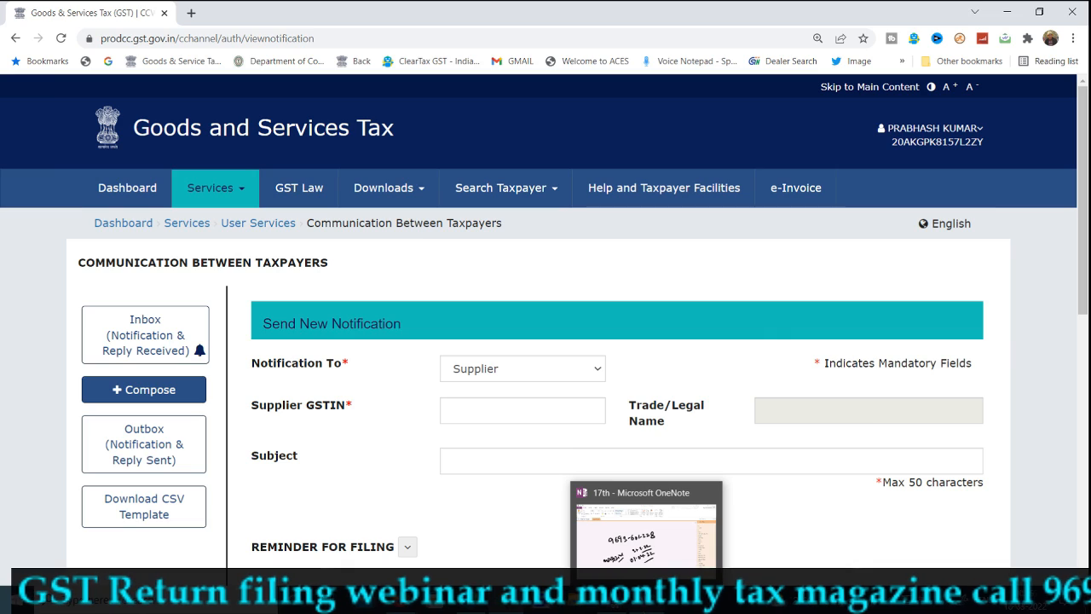
pyautogui.click(650, 516)
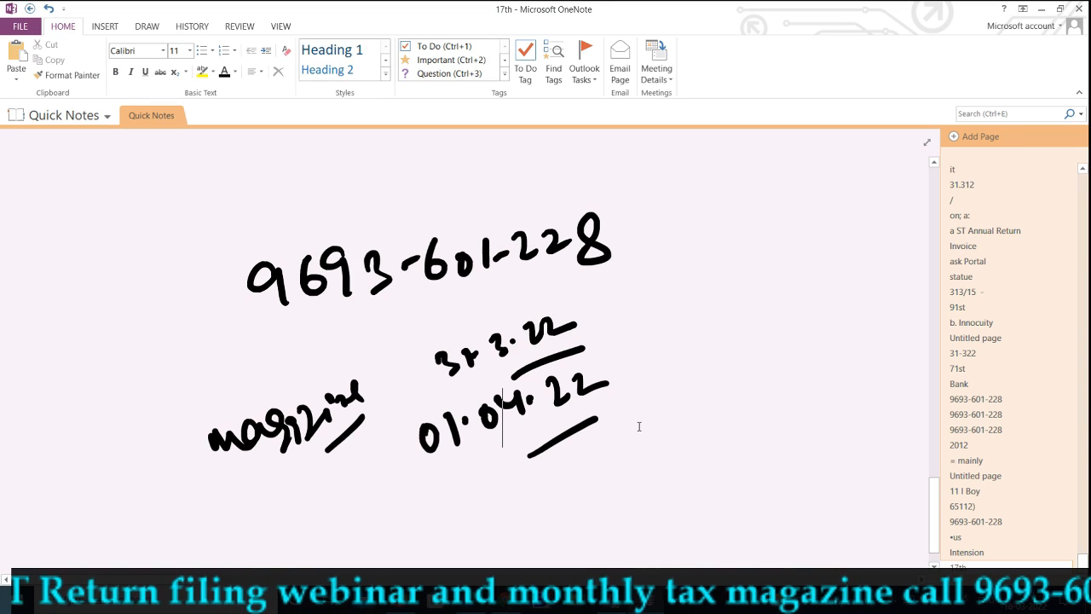